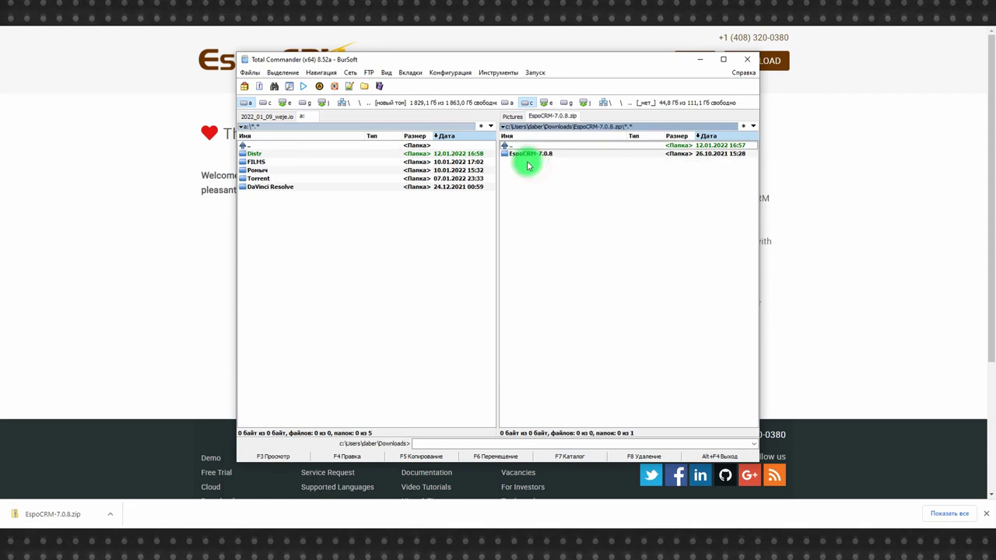
Unpack the EspoCRM-7.0.8 folder from the archive into Distr and open the extracted folder
double_click(254, 153)
click(530, 172)
key(F5)
click(420, 285)
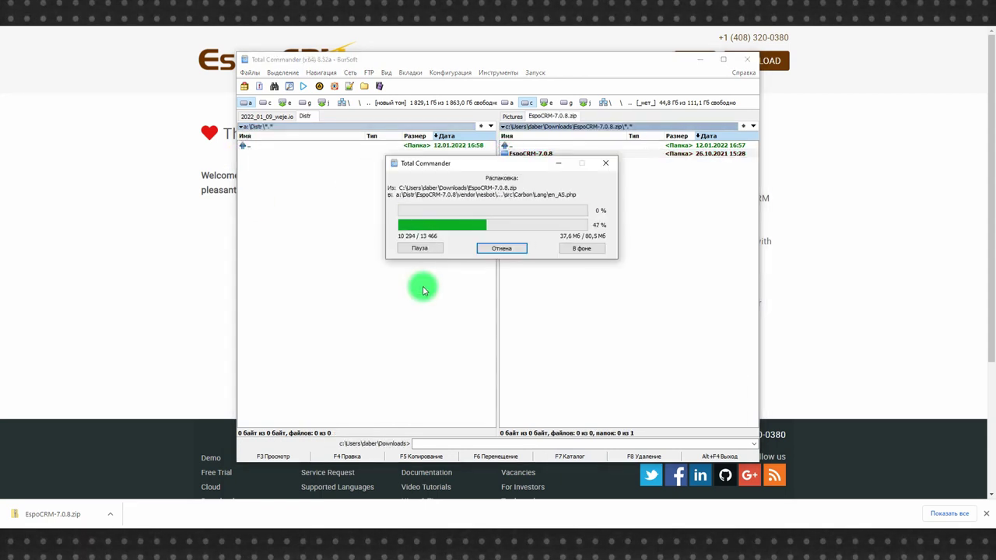
double_click(265, 153)
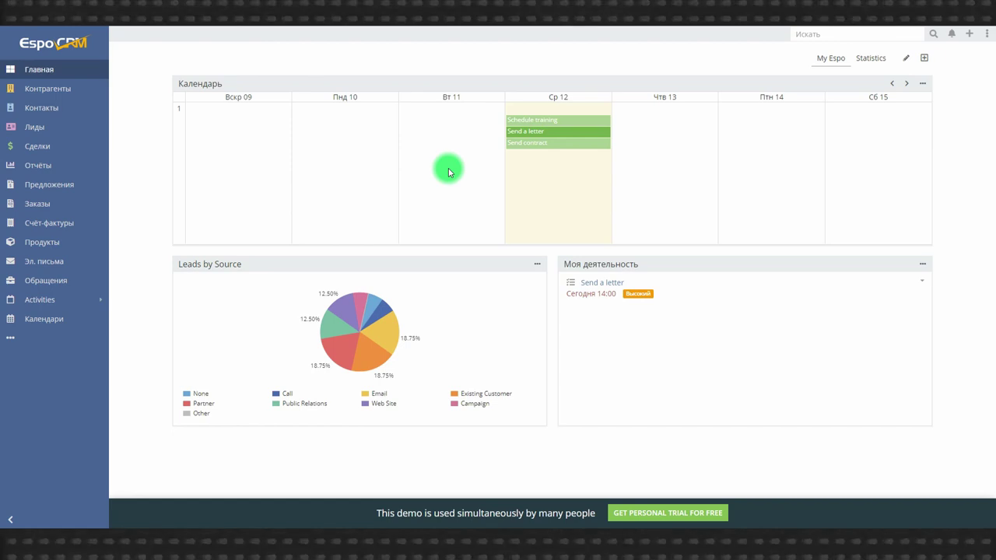
View the Schedule training task in the calendar, then open the first contact's details
click(521, 121)
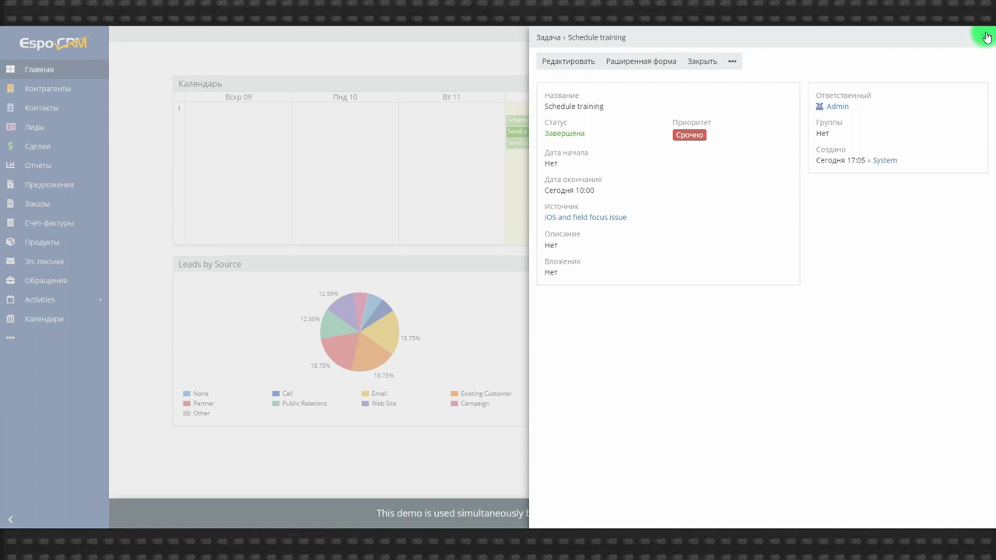
click(982, 36)
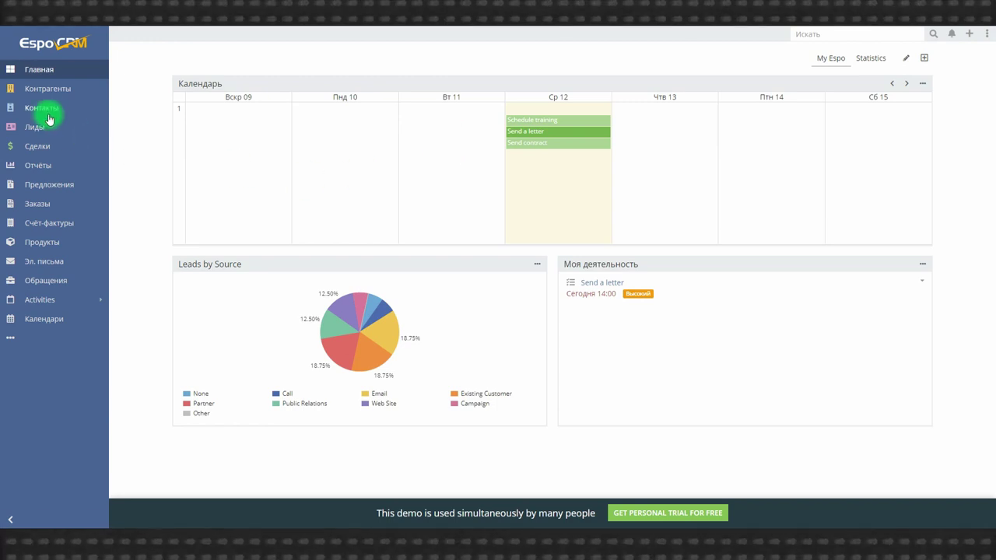
click(45, 107)
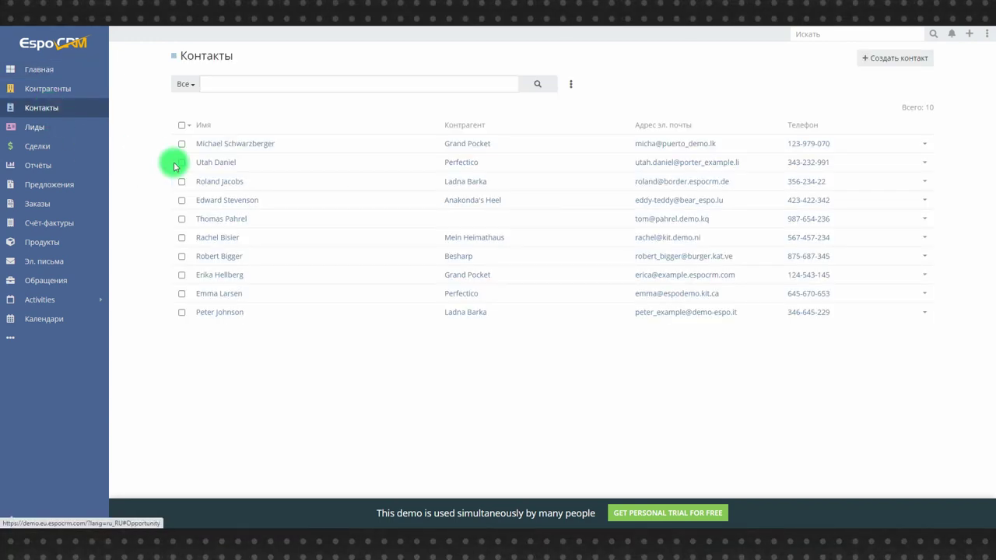
click(237, 144)
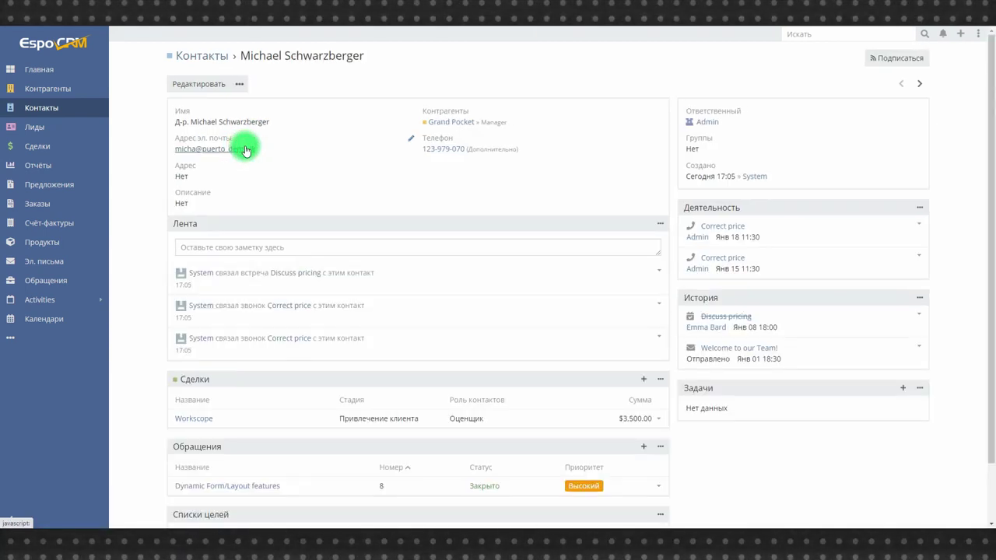
Open the Leads by Last Activity report, then browse the invoices, e-mails and cases lists
click(36, 166)
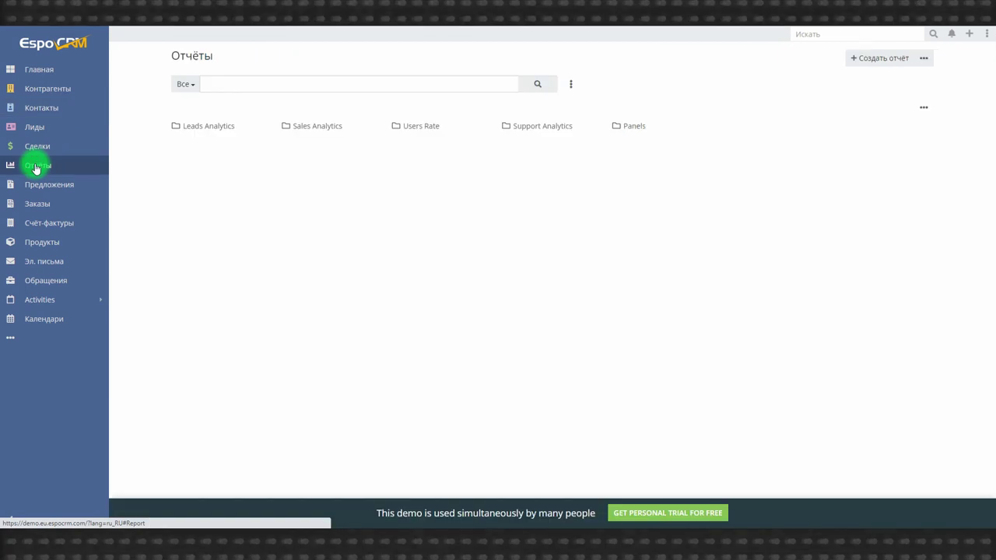
click(207, 125)
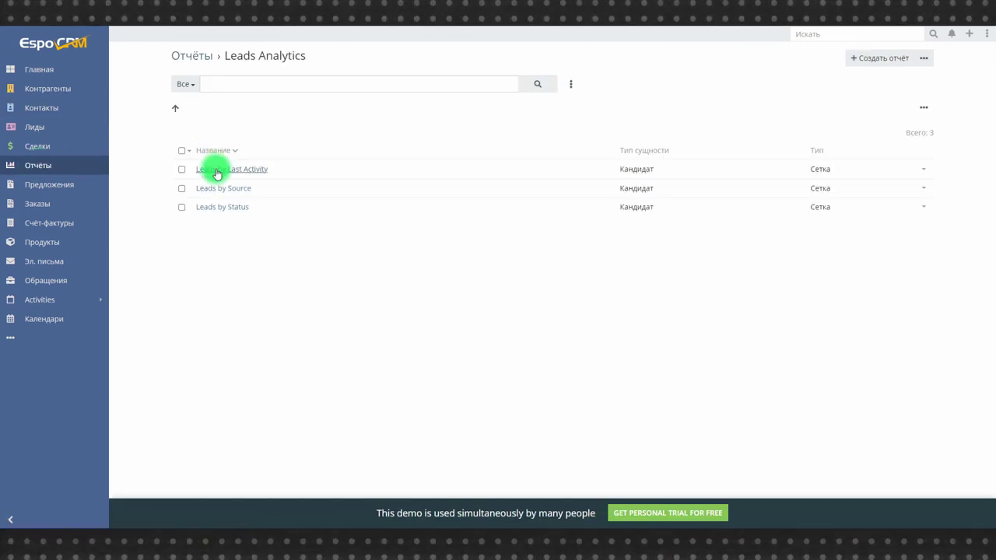
click(217, 169)
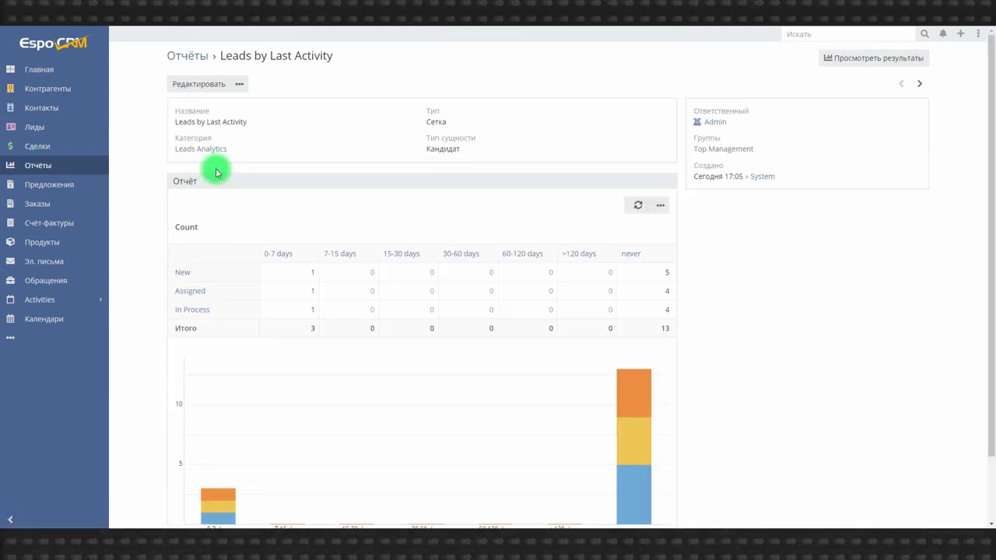
click(62, 223)
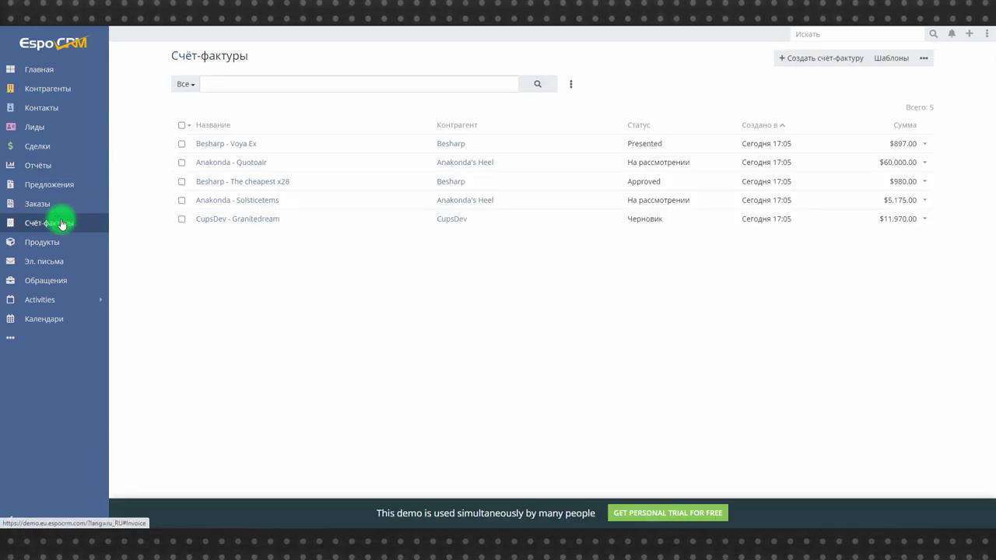
click(38, 262)
click(44, 281)
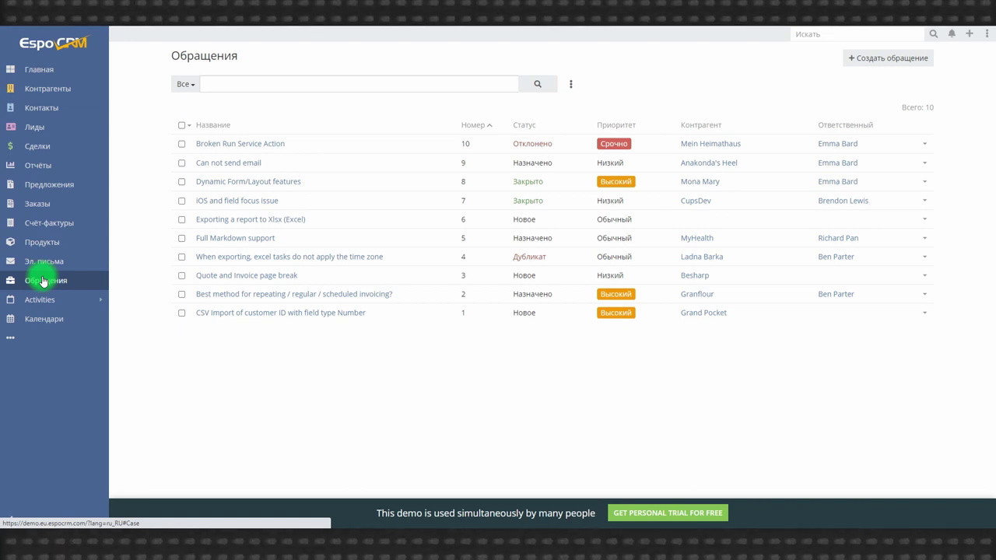
click(506, 349)
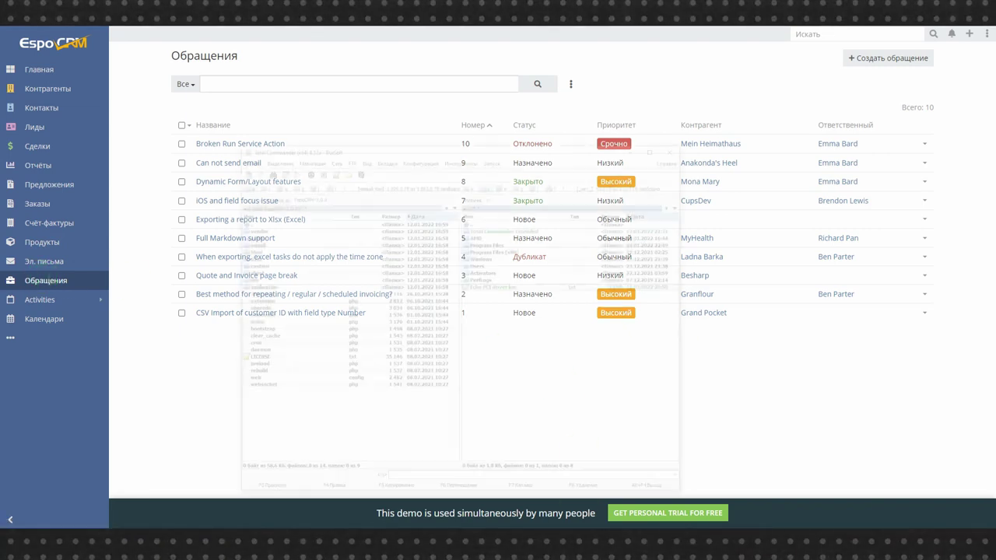
Connect Total Commander to the hosting FTP server and browse into the site's public_html folder
click(564, 344)
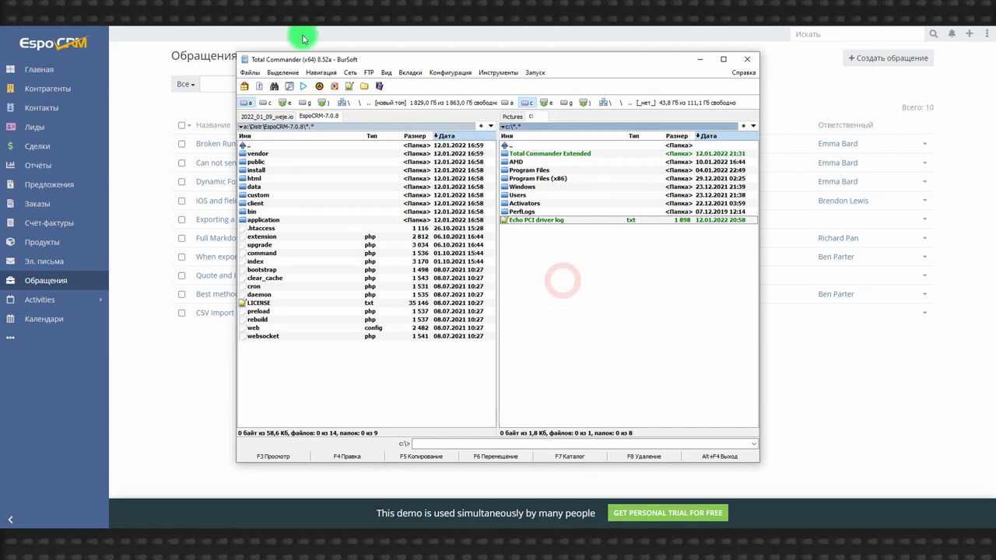
click(370, 72)
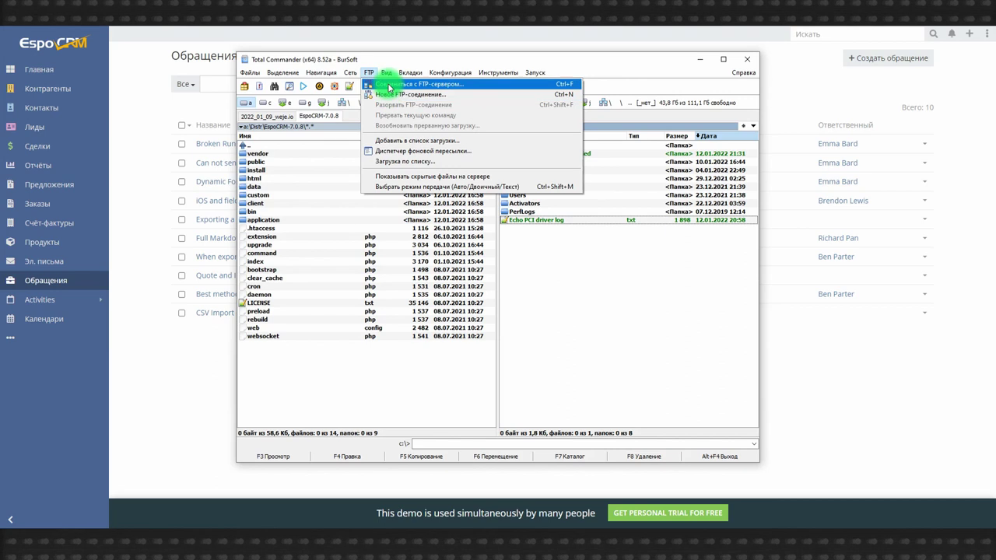
click(388, 84)
click(786, 93)
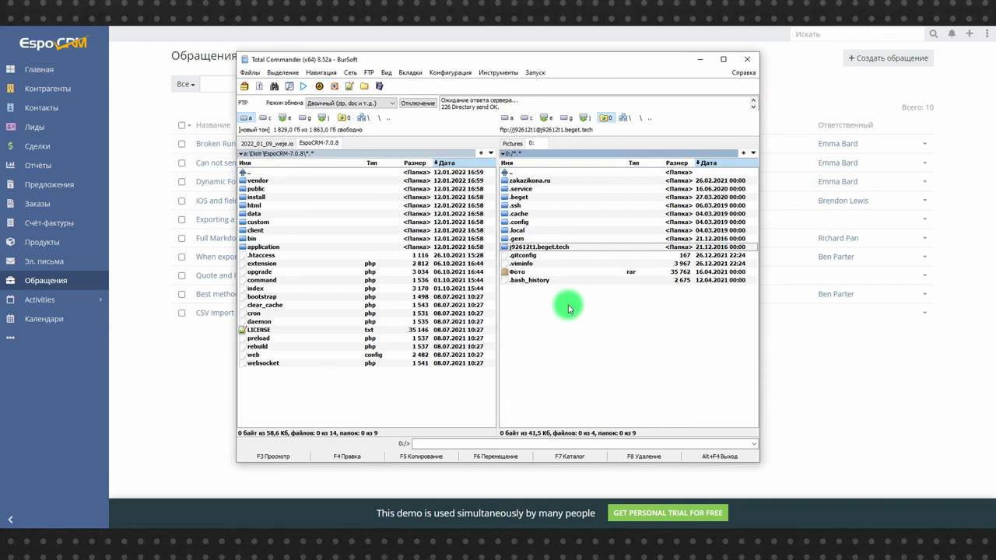
double_click(536, 247)
click(525, 182)
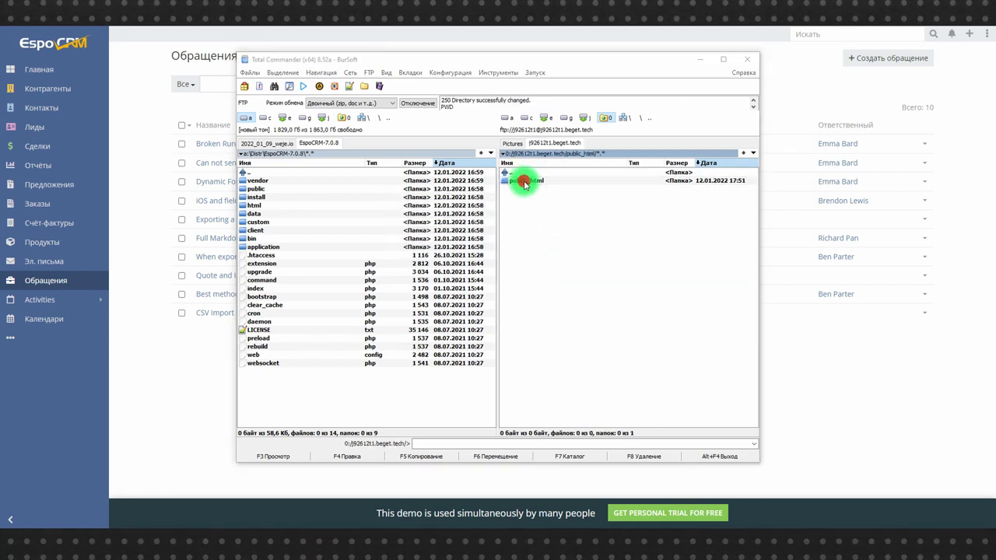
double_click(525, 182)
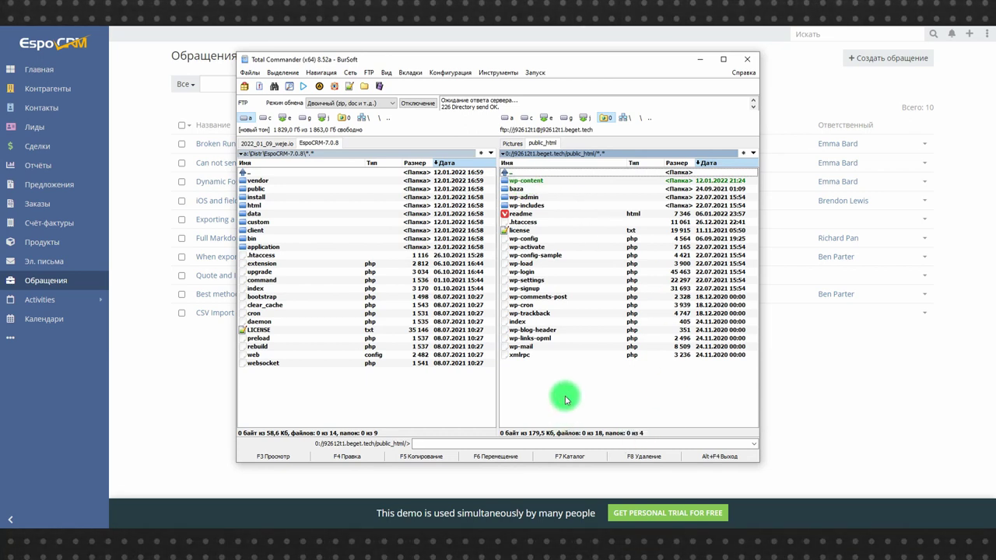
Create a folder named CRM in public_html on the server and open it
key(F7)
text(CRM)
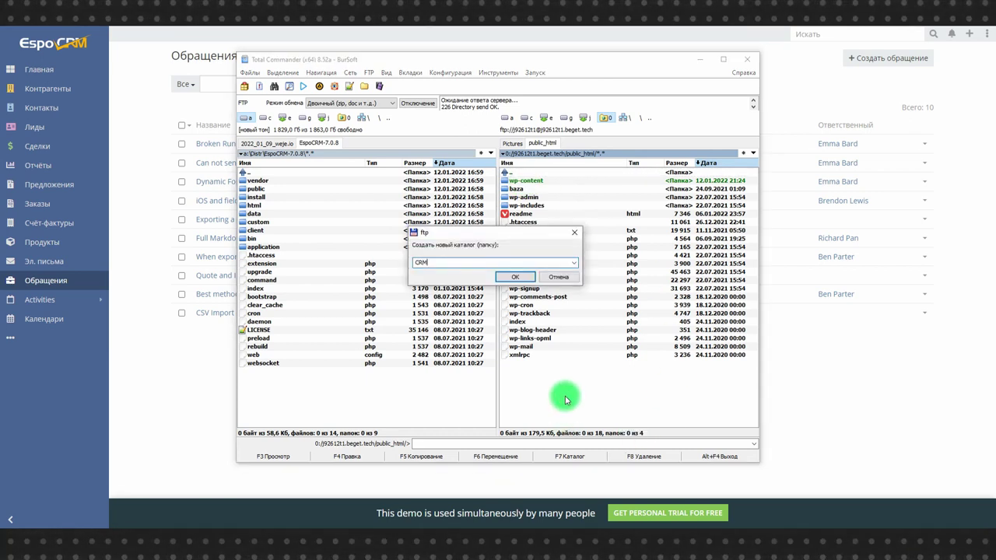
key(Return)
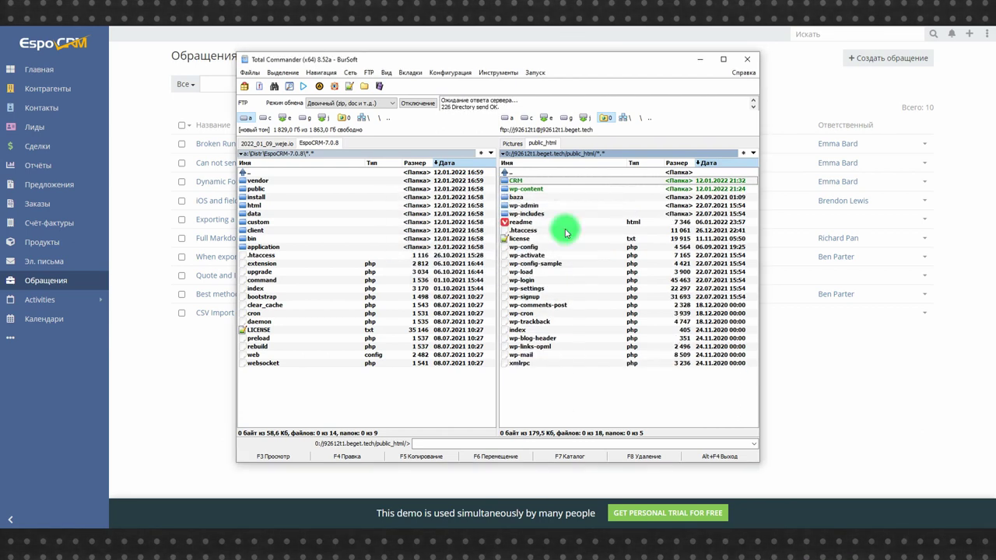
double_click(508, 179)
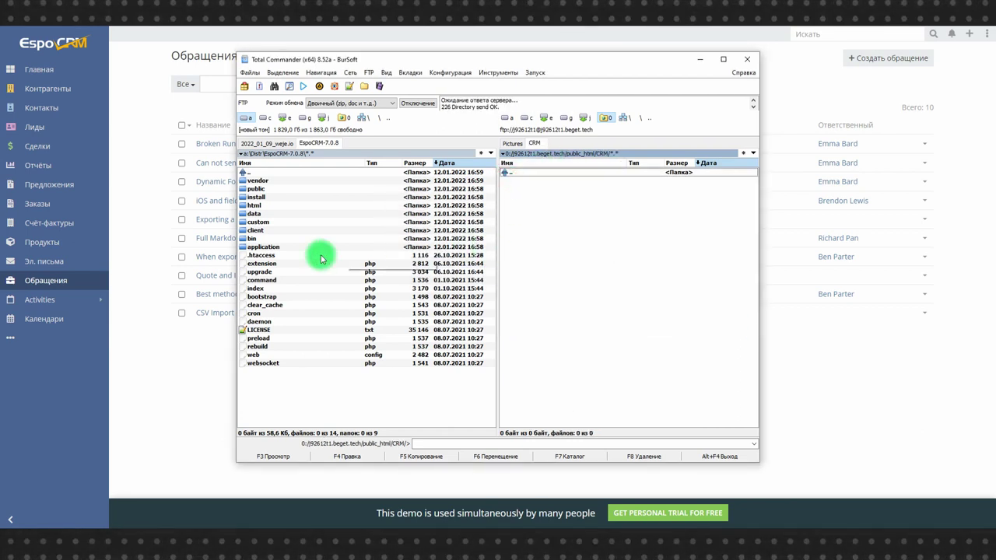
Upload all the extracted EspoCRM files from the local folder into the server's CRM folder
click(260, 182)
shift+click(273, 362)
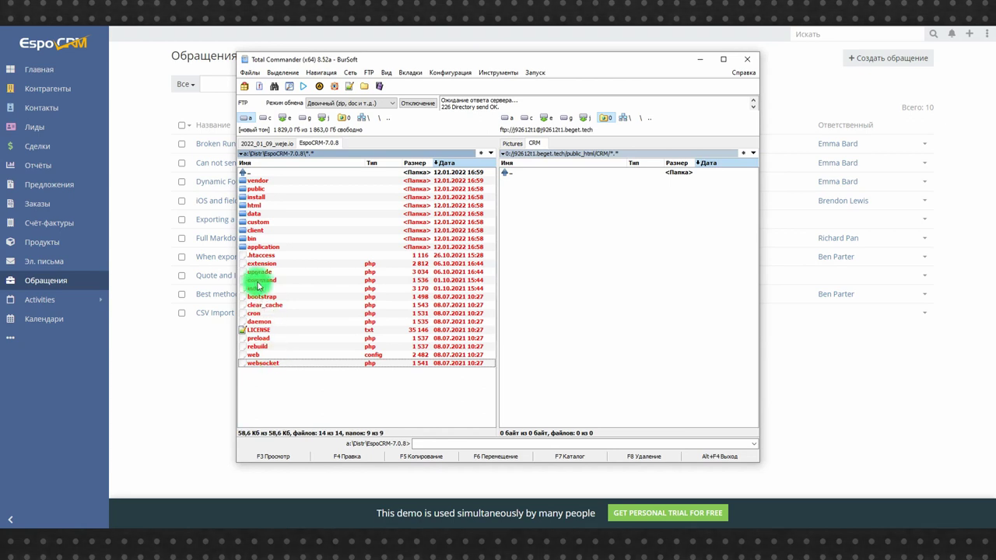
drag(259, 287, 584, 278)
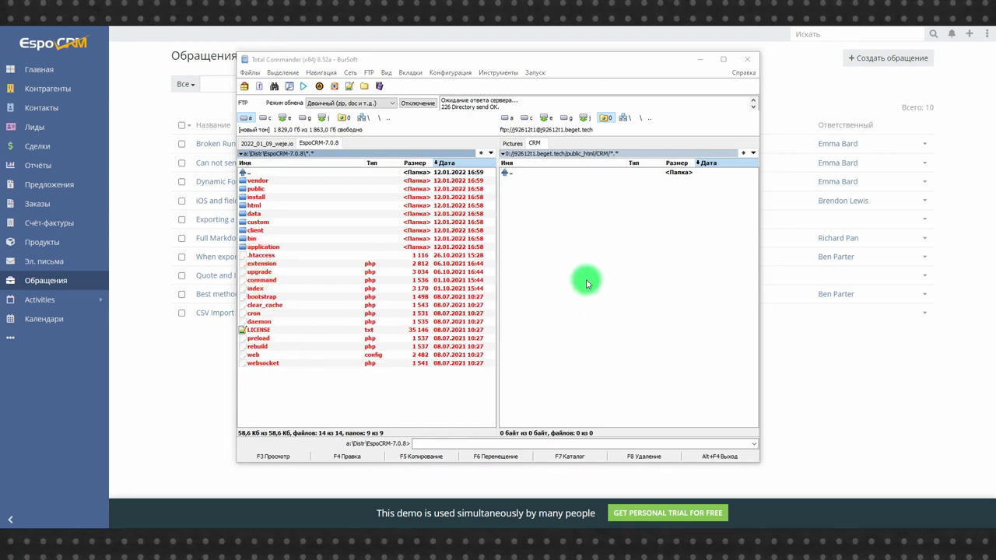
click(502, 288)
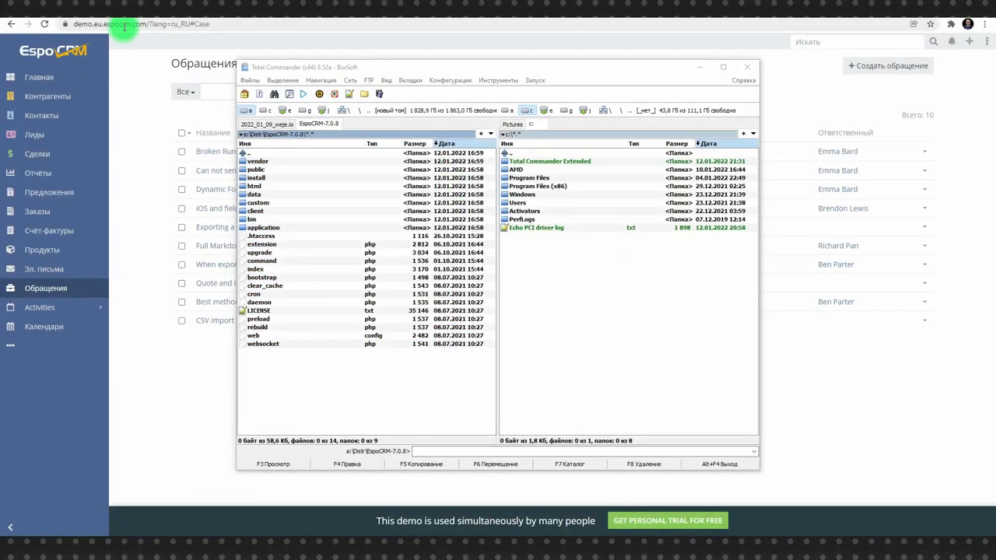
Load suelta.ru/CRM in the browser and dismiss the translation offer
click(125, 25)
text(suelta)
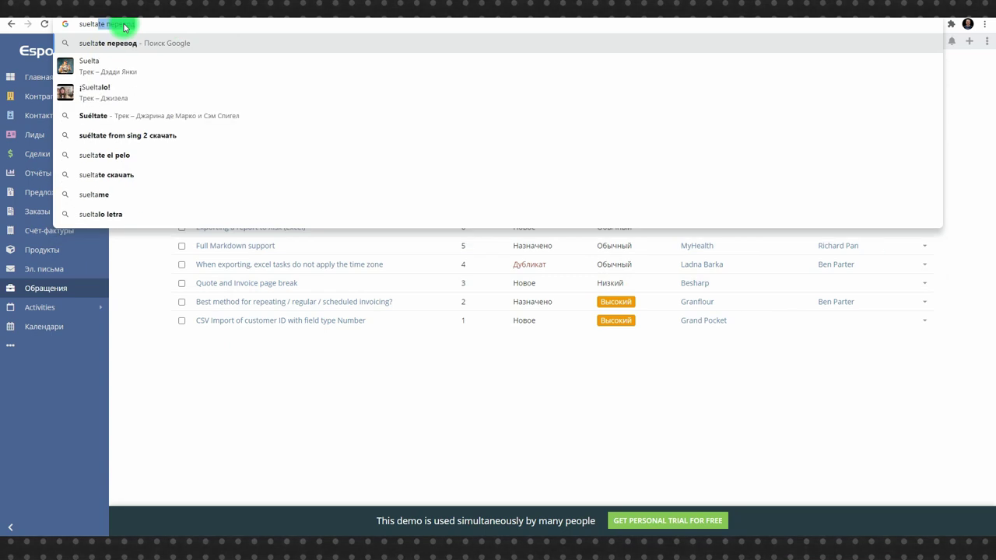
text(.ru/CRM)
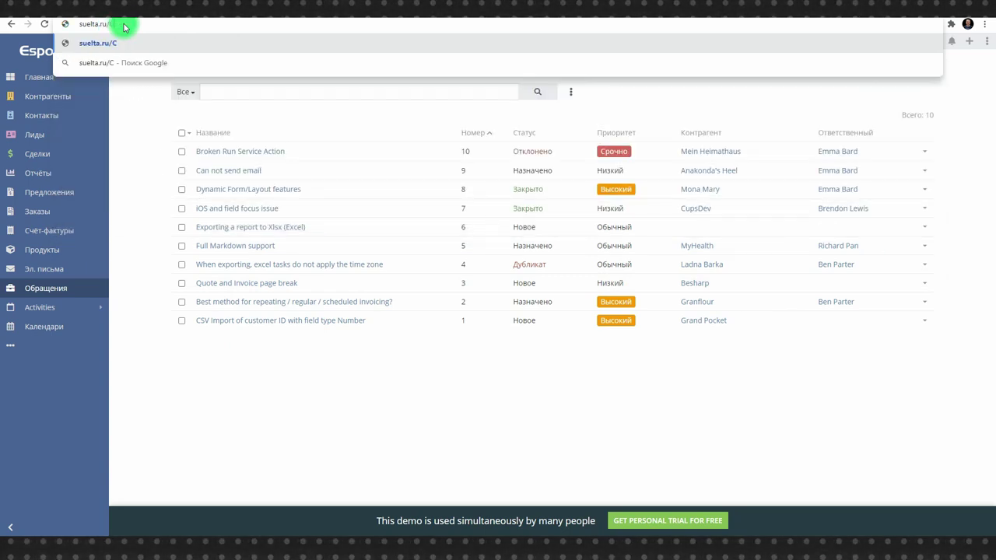
key(Return)
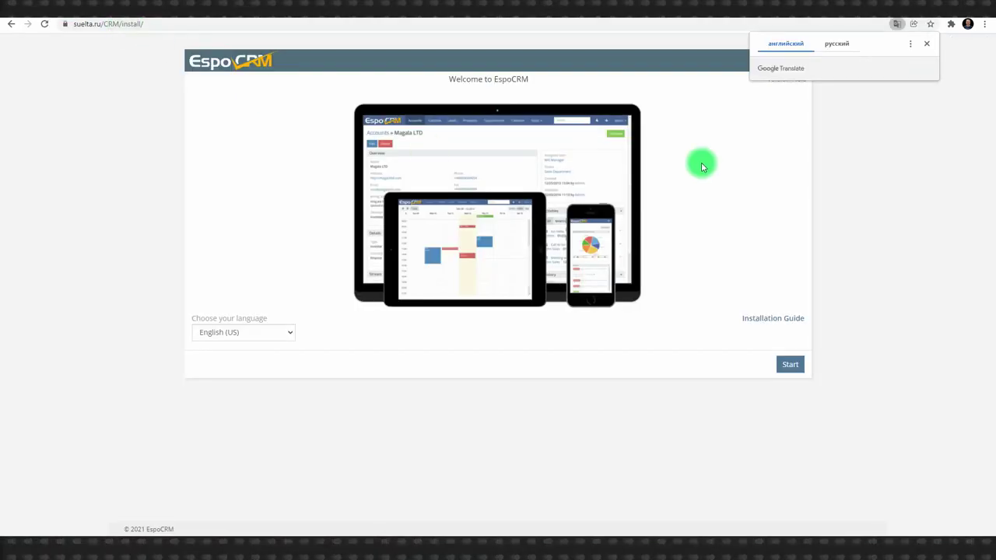
click(932, 46)
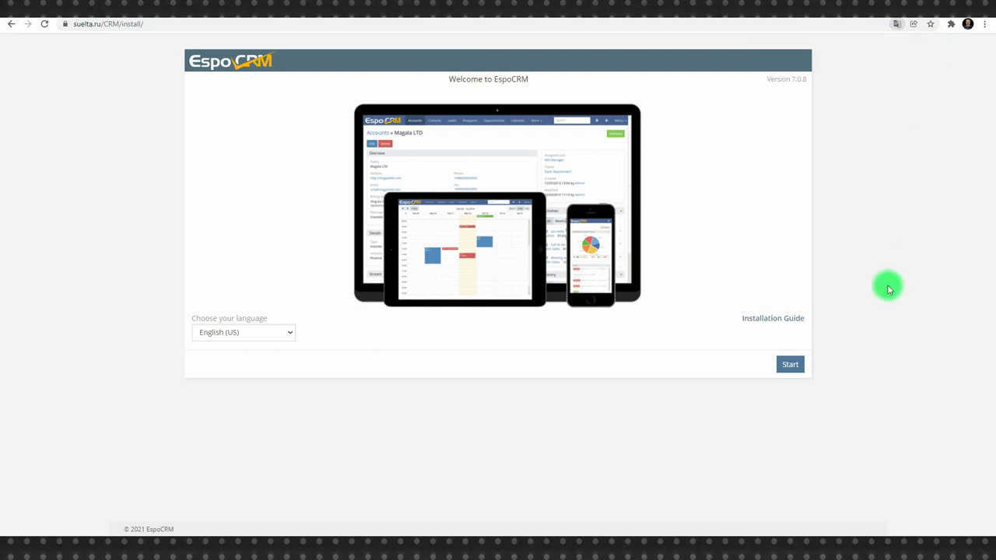
Start the installer in Russian, accept the licence agreement and continue to the database step
click(262, 332)
scroll(241, 308, down, 1)
click(238, 290)
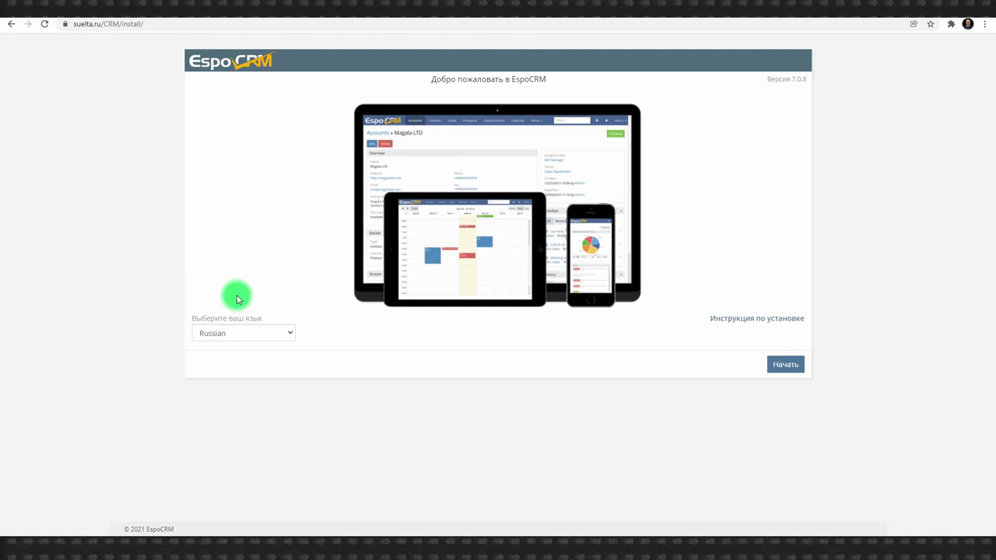
click(774, 362)
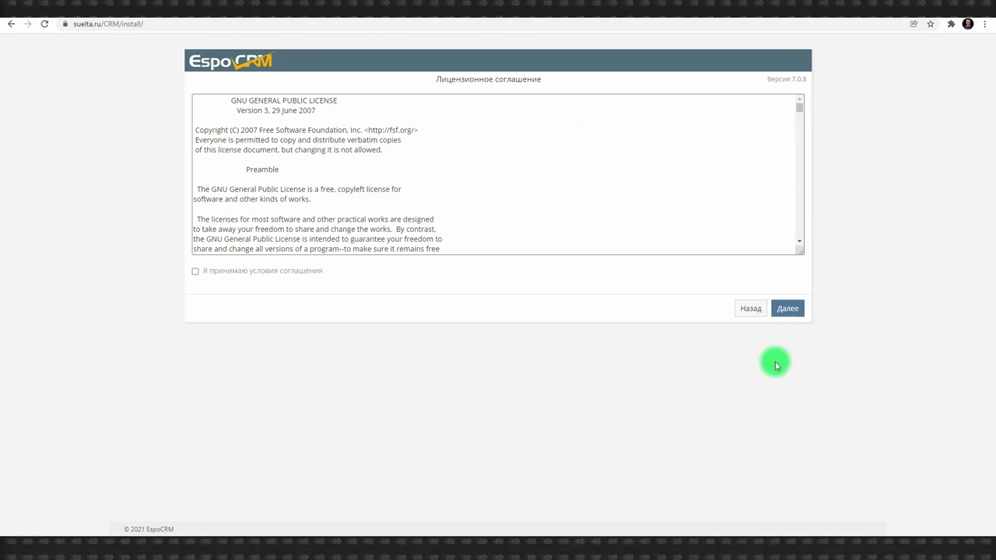
click(250, 272)
click(785, 307)
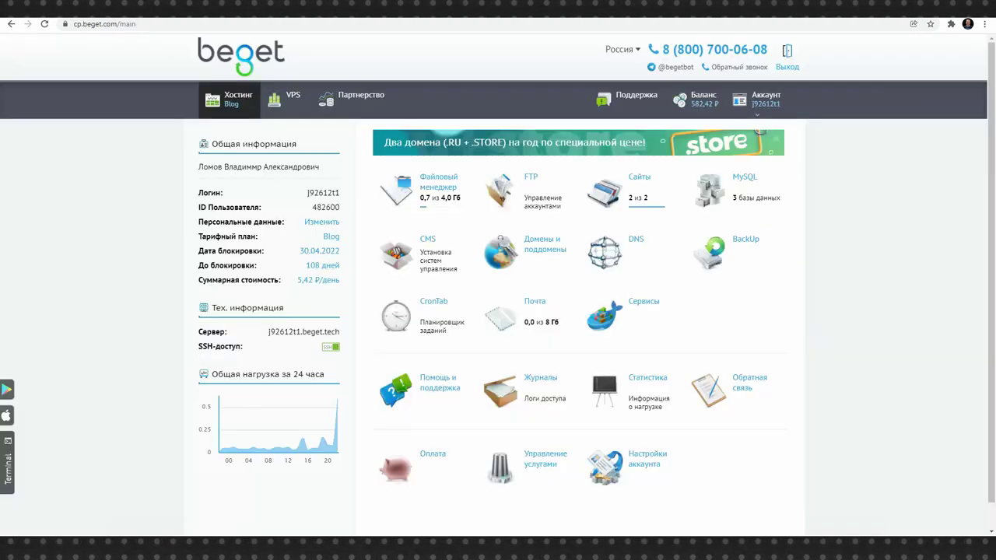
click(496, 82)
click(400, 312)
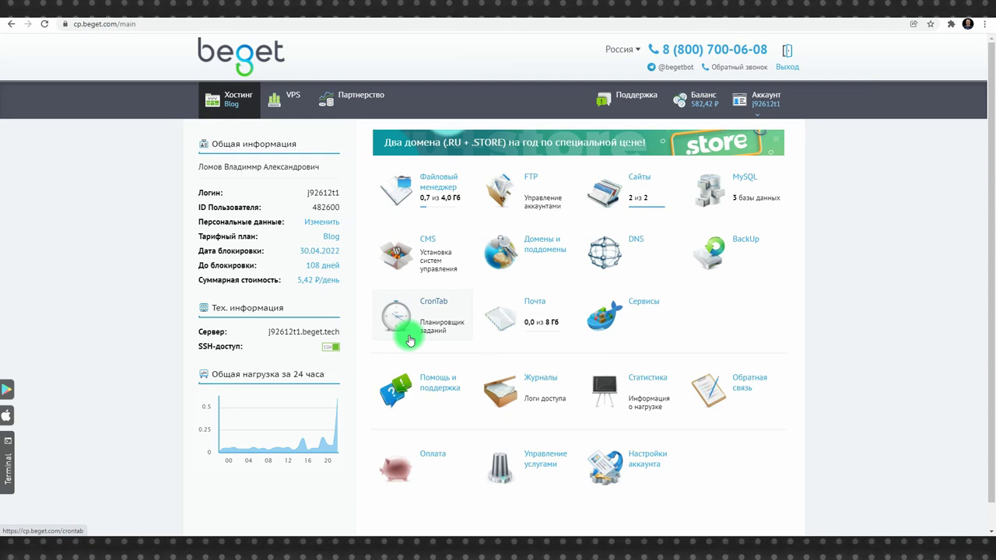
Add a new MySQL database with the name suffix crm and a pasted password in Beget
click(732, 195)
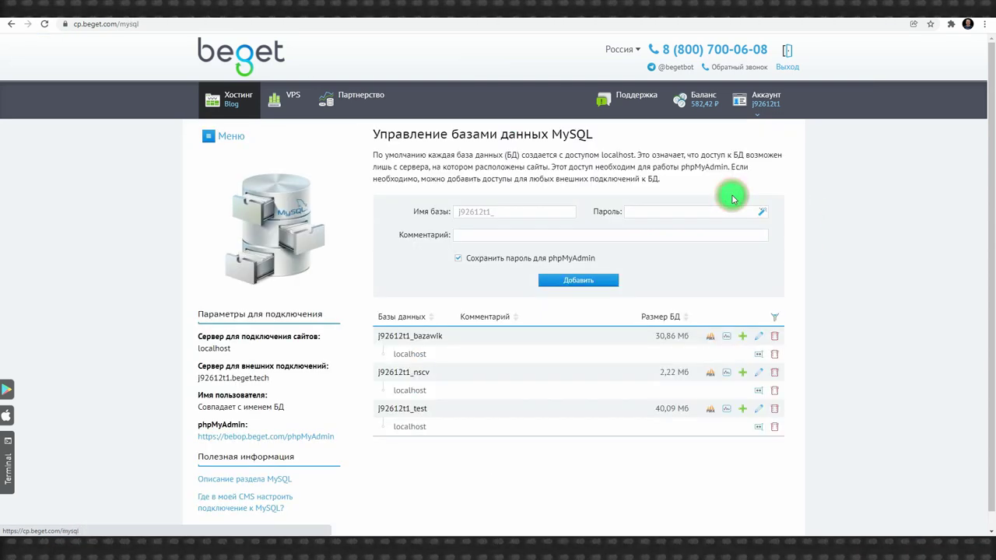
click(528, 212)
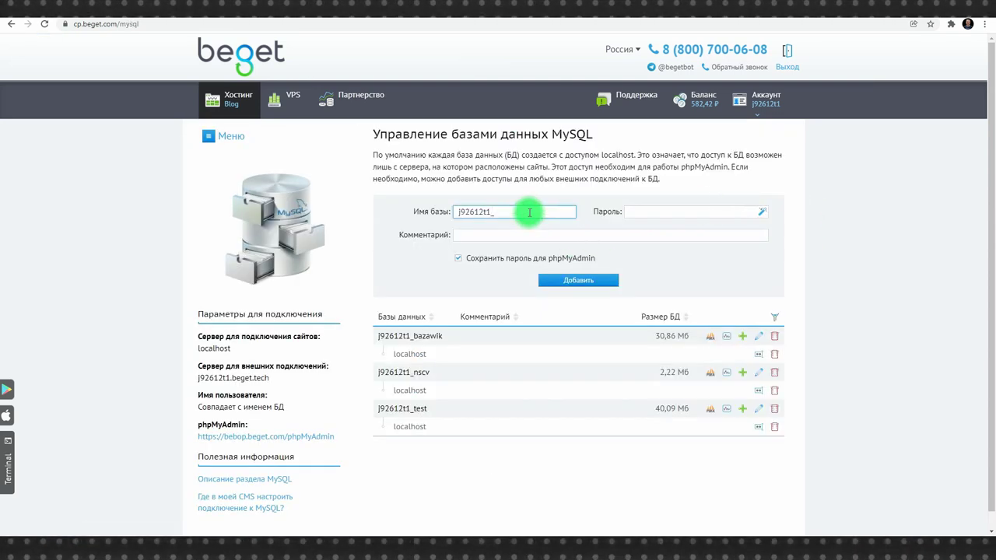
text(crm)
key(Tab)
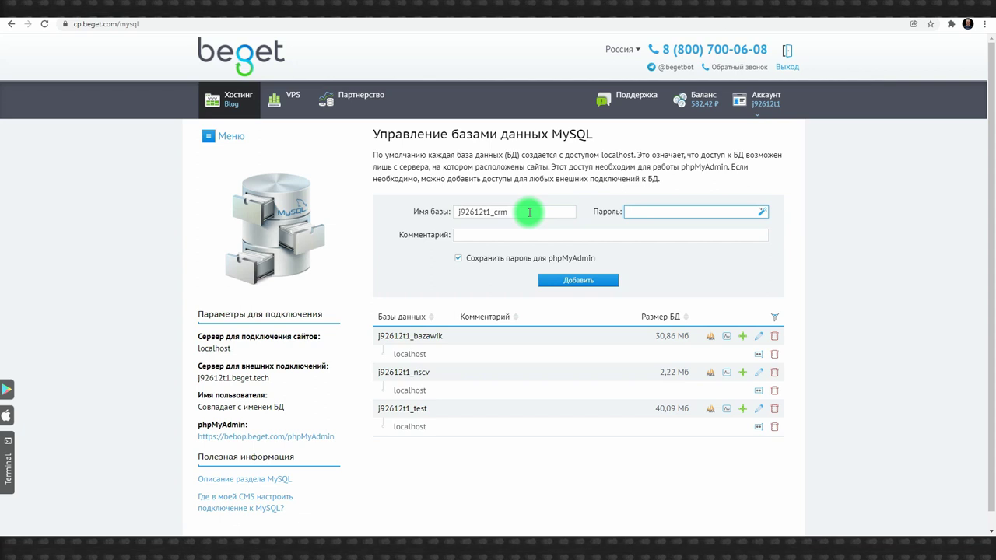
key(ctrl+v)
click(579, 281)
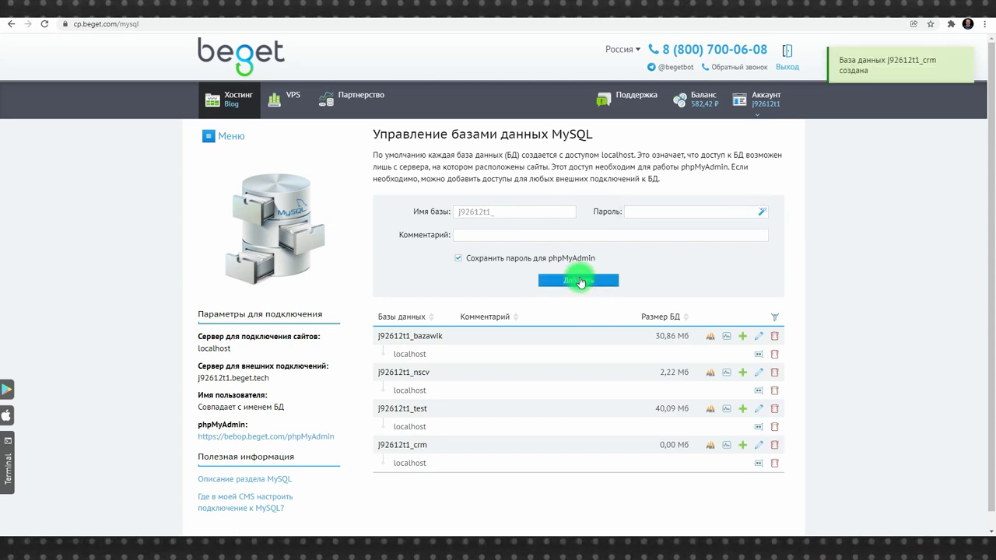
double_click(411, 446)
key(ctrl+c)
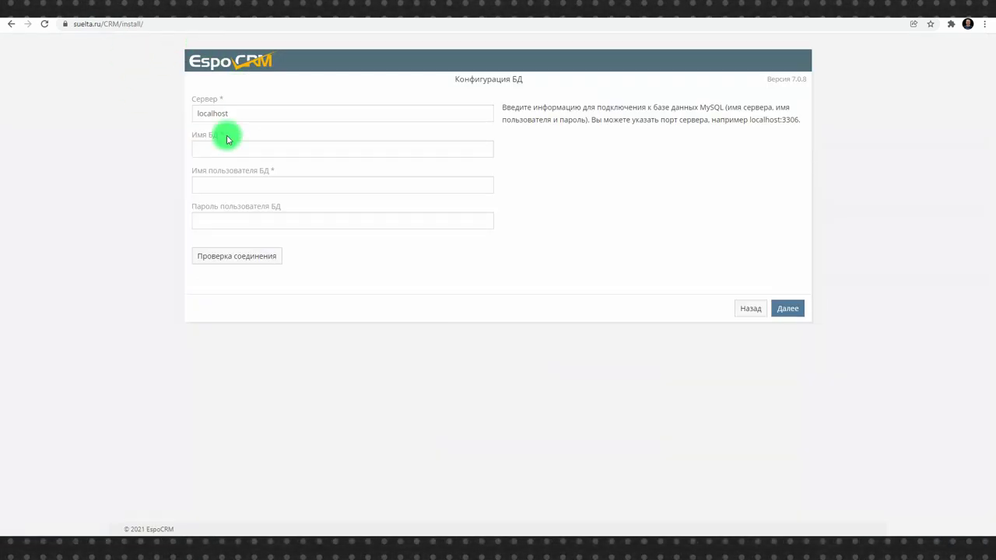
Enter the crm database name, user and password in the installer and test the connection
click(224, 148)
key(ctrl+v)
click(241, 188)
key(ctrl+v)
click(265, 221)
key(ctrl+v)
click(237, 256)
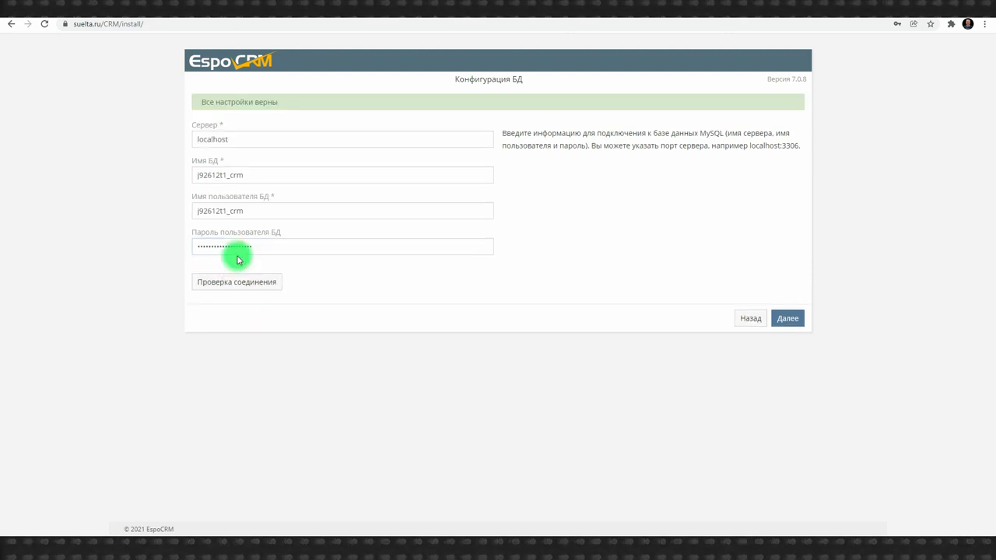
Pass the system requirements check and start the EspoCRM installation
click(788, 309)
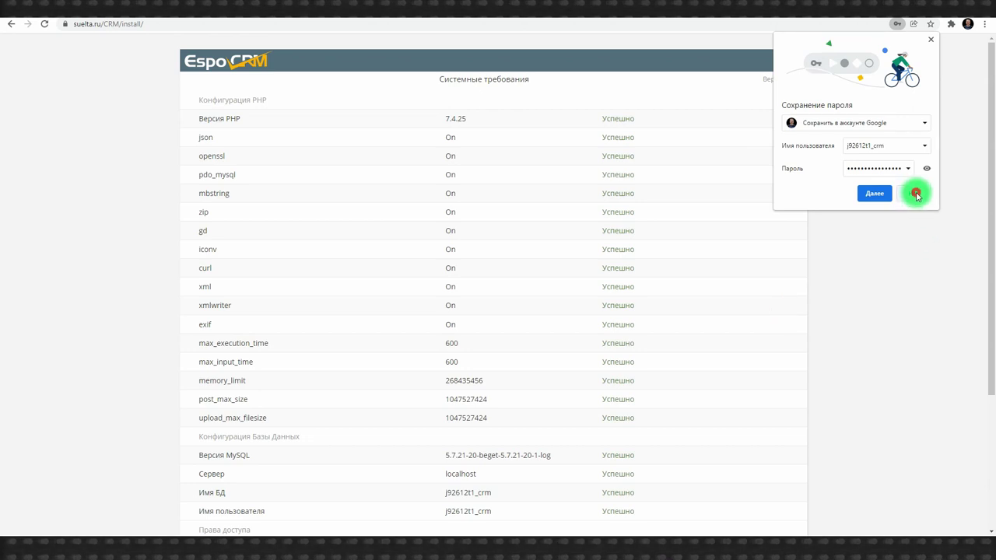
click(913, 193)
scroll(722, 287, down, 5)
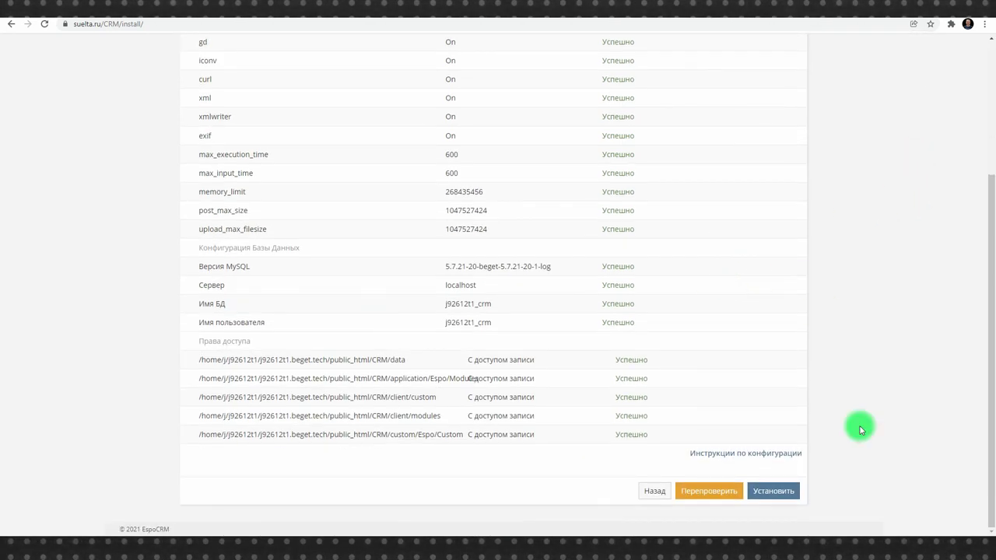
click(761, 495)
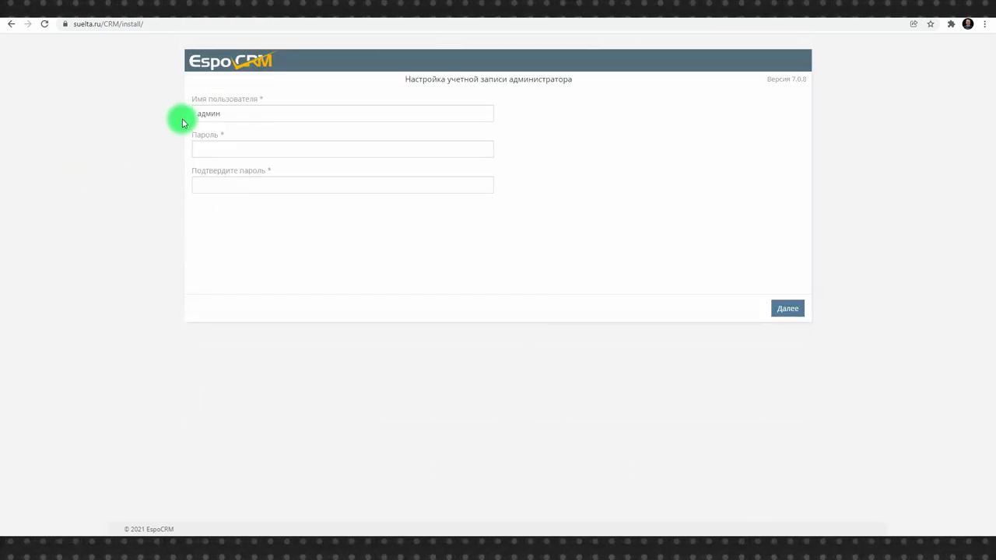
Set the administrator username to admin with the saved password
click(216, 107)
double_click(216, 107)
text(admin)
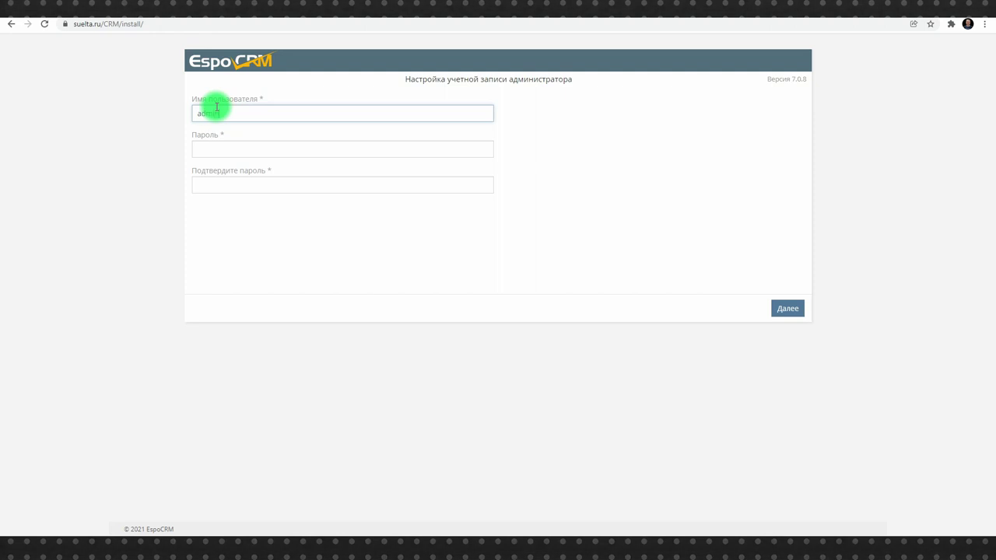
click(234, 149)
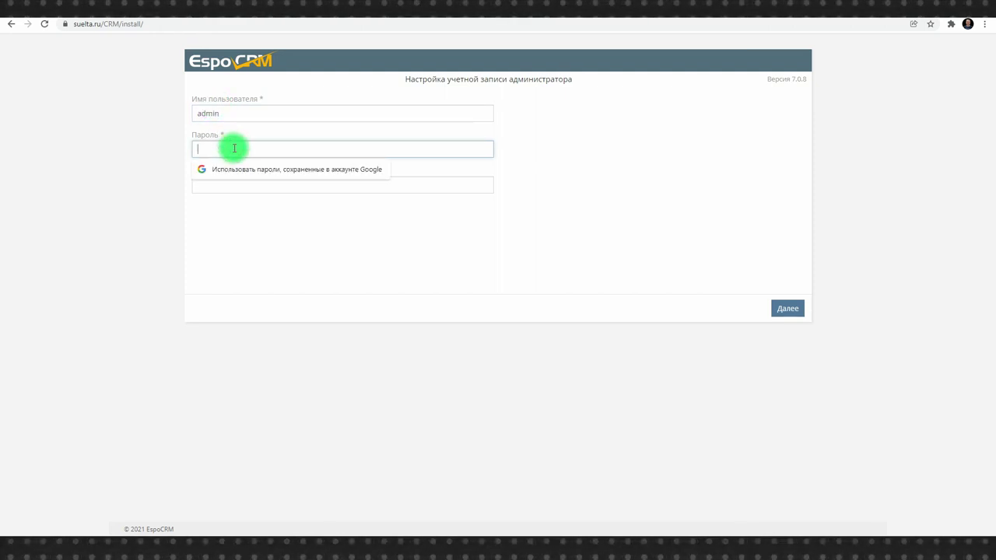
click(249, 167)
click(780, 309)
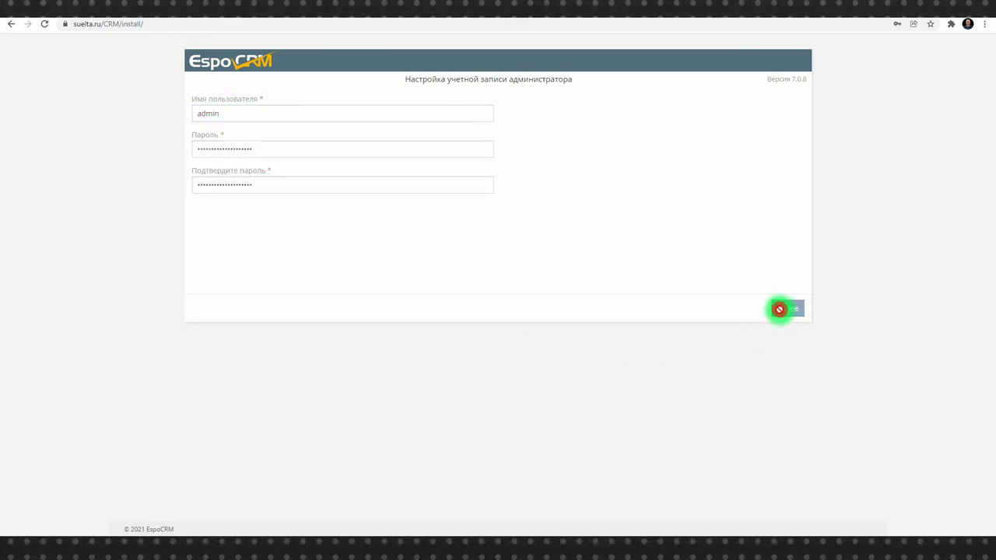
Choose Europe/Moscow time zone and RUB currency, keeping 0 as the first weekday
click(384, 113)
click(383, 150)
scroll(311, 272, down, 20)
scroll(286, 276, down, 3)
click(260, 215)
click(265, 185)
click(243, 346)
click(543, 151)
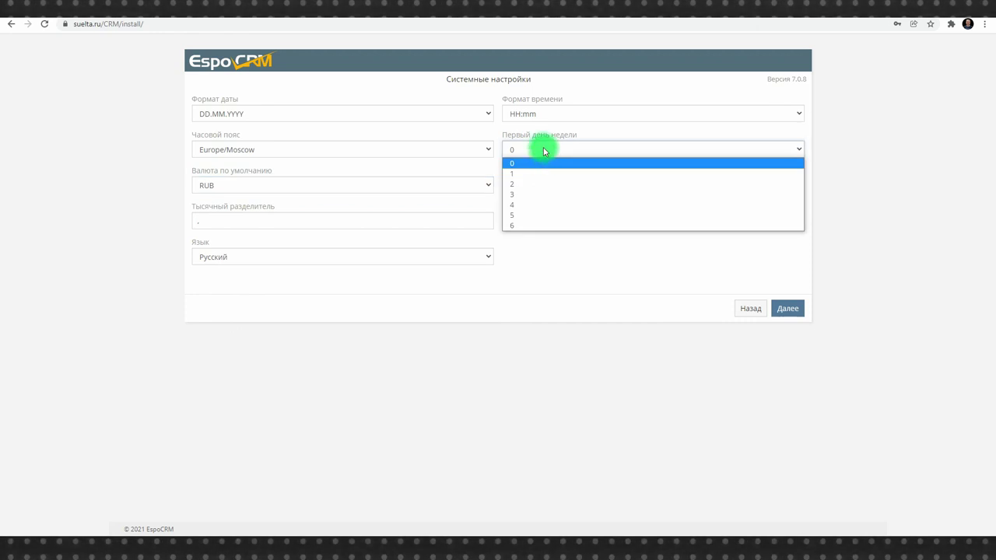
click(543, 151)
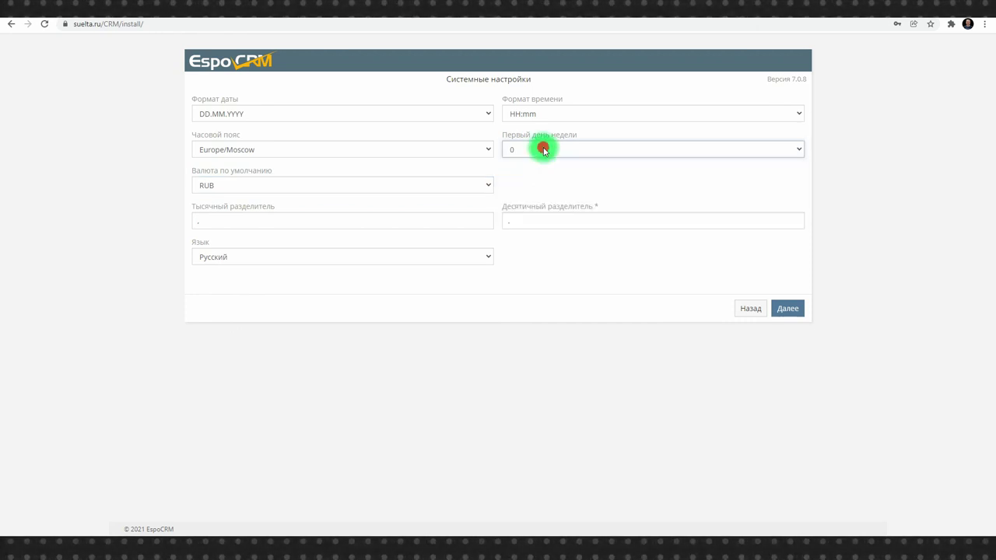
click(789, 309)
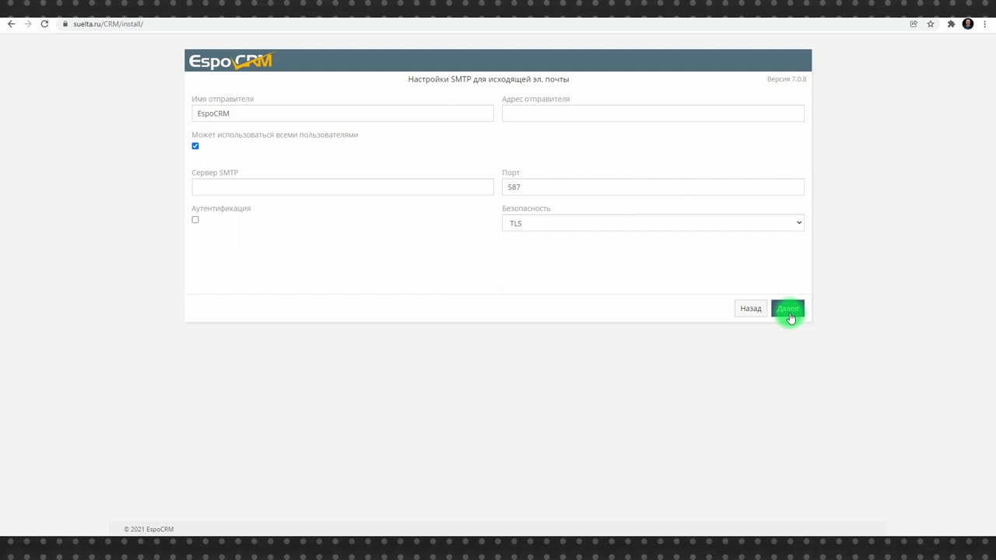
Skip the SMTP mail settings and complete the installation
click(790, 315)
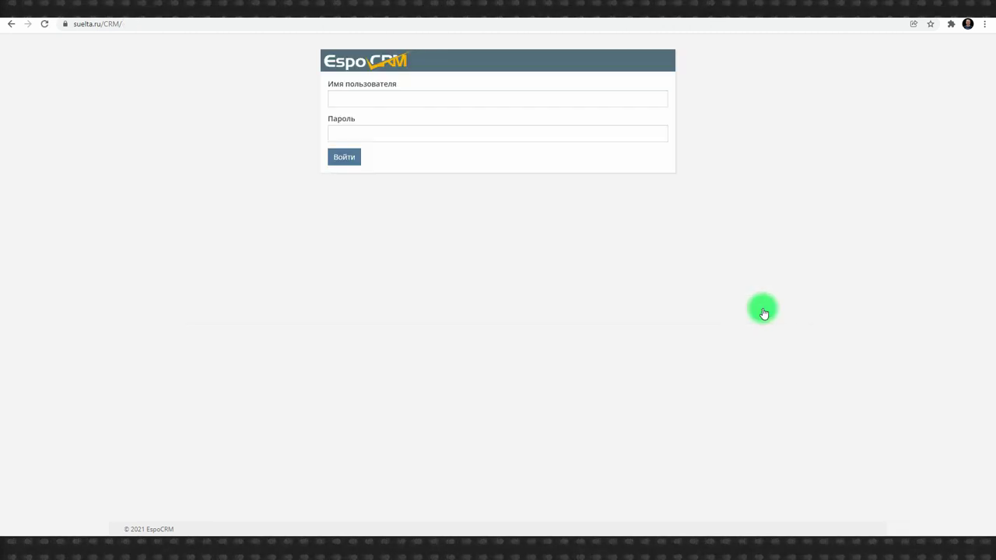
Log in with the saved password, correcting the mistyped username 'asmin' to 'admin'
click(492, 136)
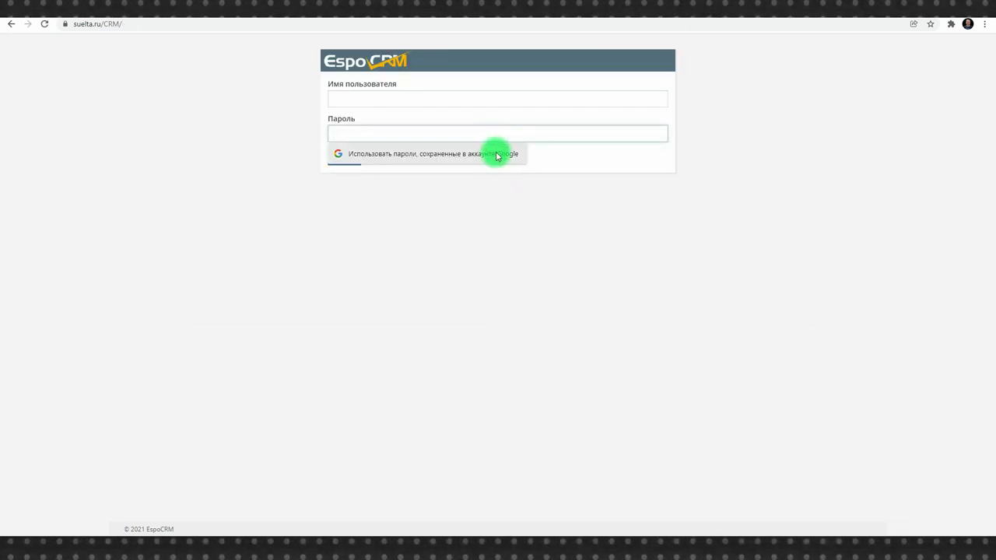
click(496, 155)
click(411, 100)
text(asm)
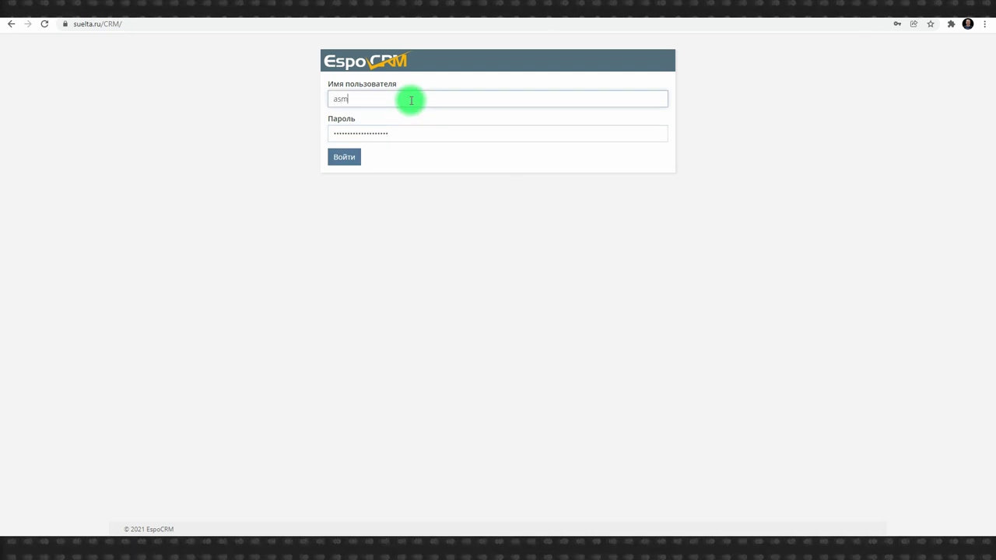
text(in)
click(342, 158)
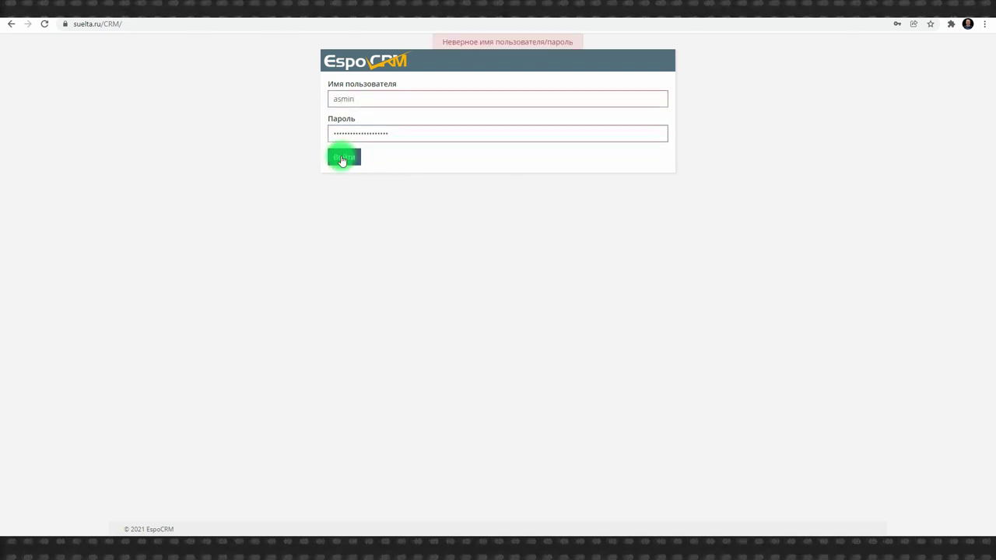
click(339, 99)
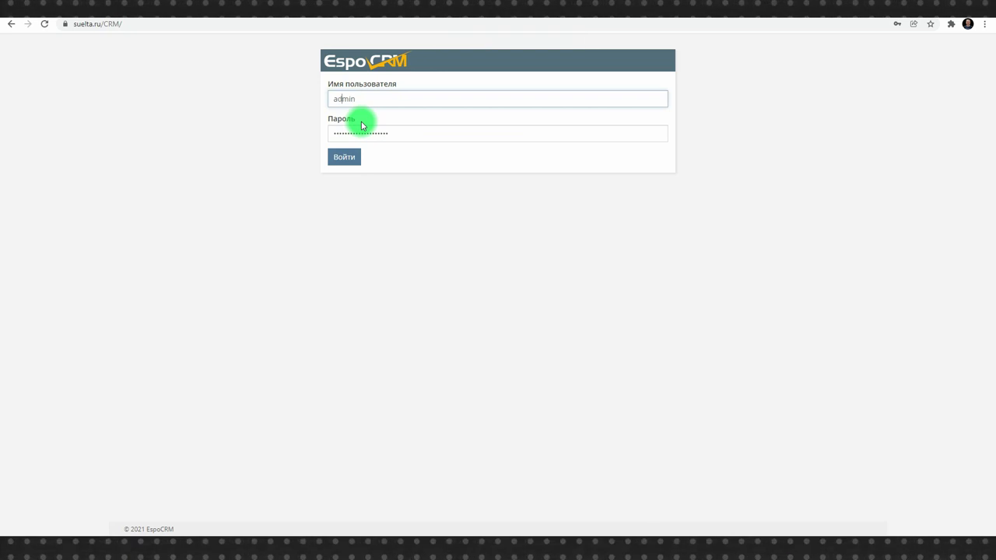
text(d)
click(344, 156)
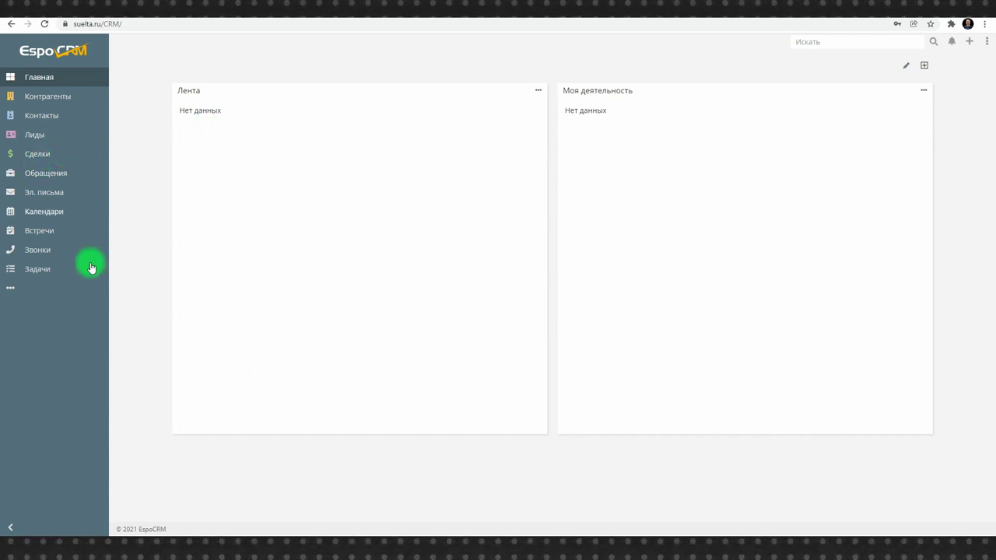
click(10, 288)
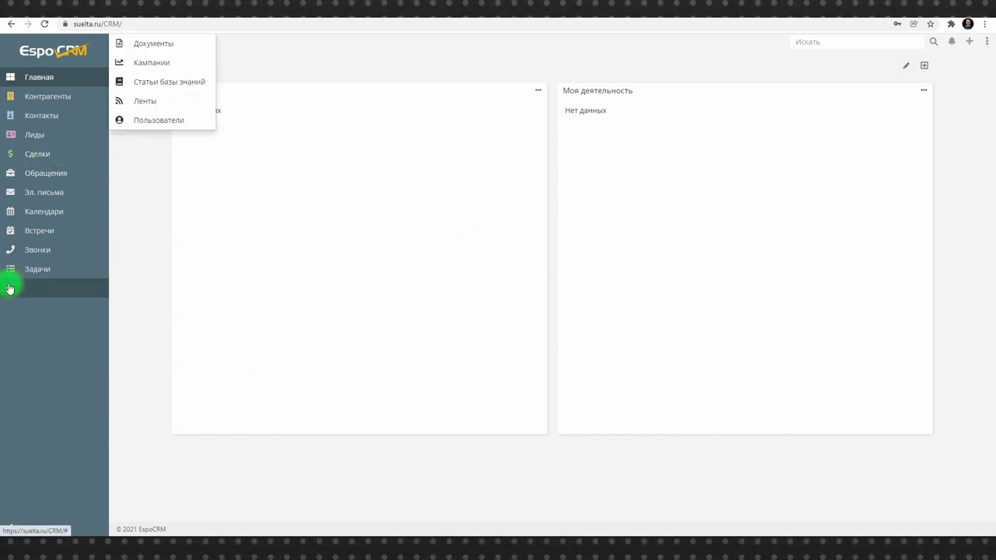
Look at the empty knowledge base, then go to the Администрирование area from the account menu
click(172, 81)
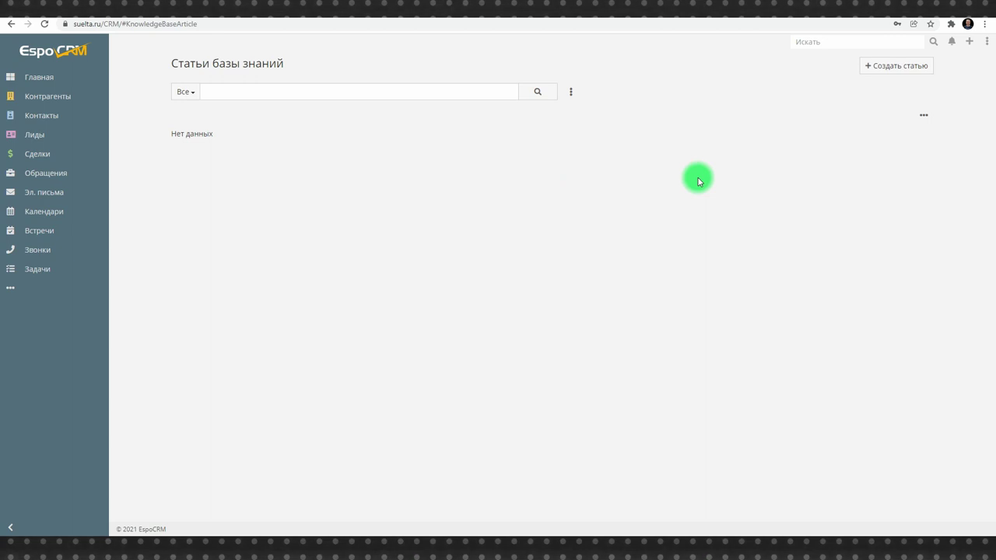
click(985, 41)
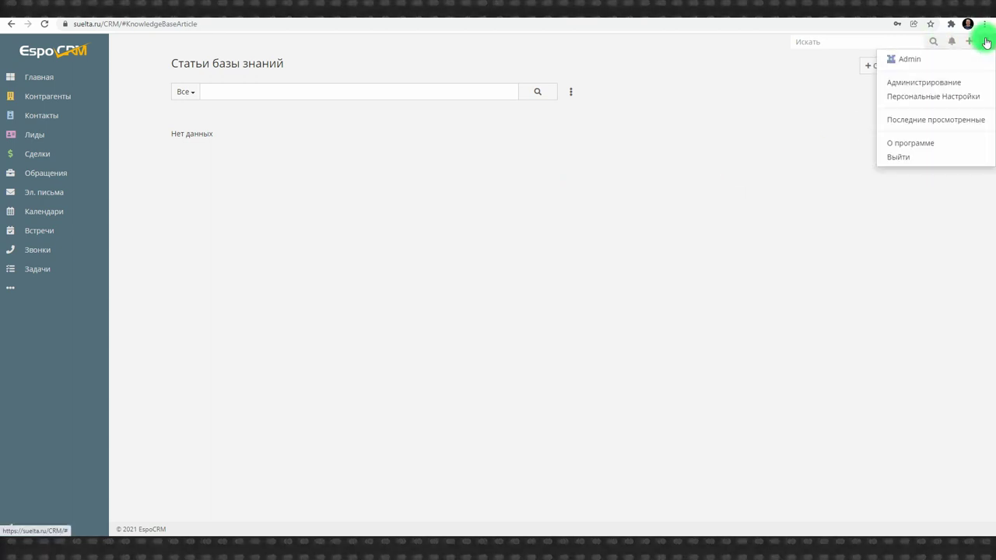
click(945, 82)
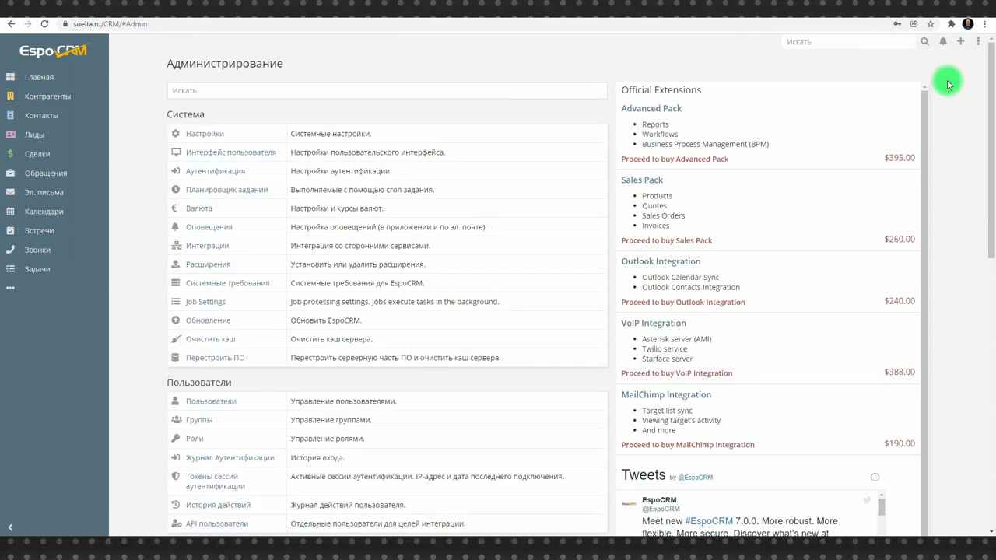
Open the Пользователи list, which holds only Admin, and start creating a new user
scroll(527, 148, down, 10)
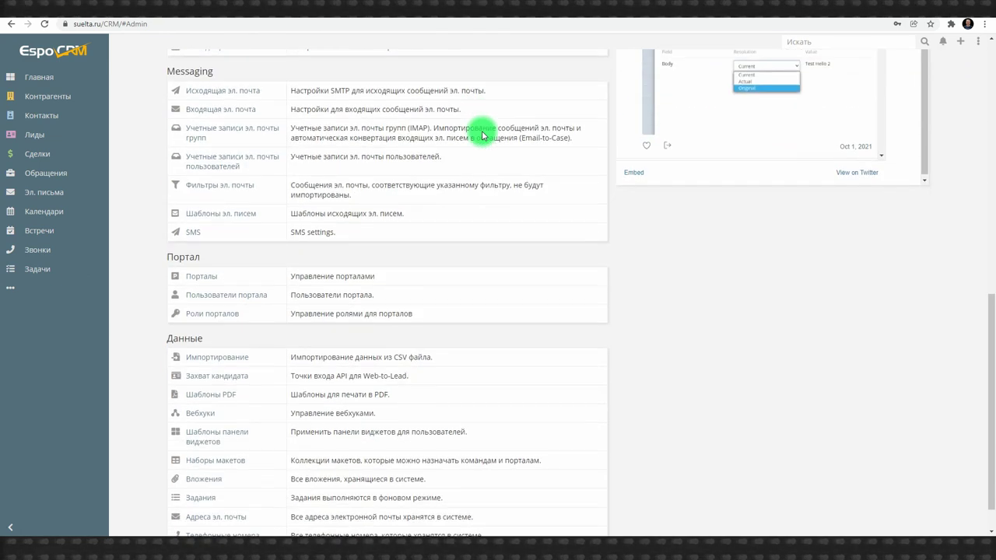
scroll(493, 340, up, 2)
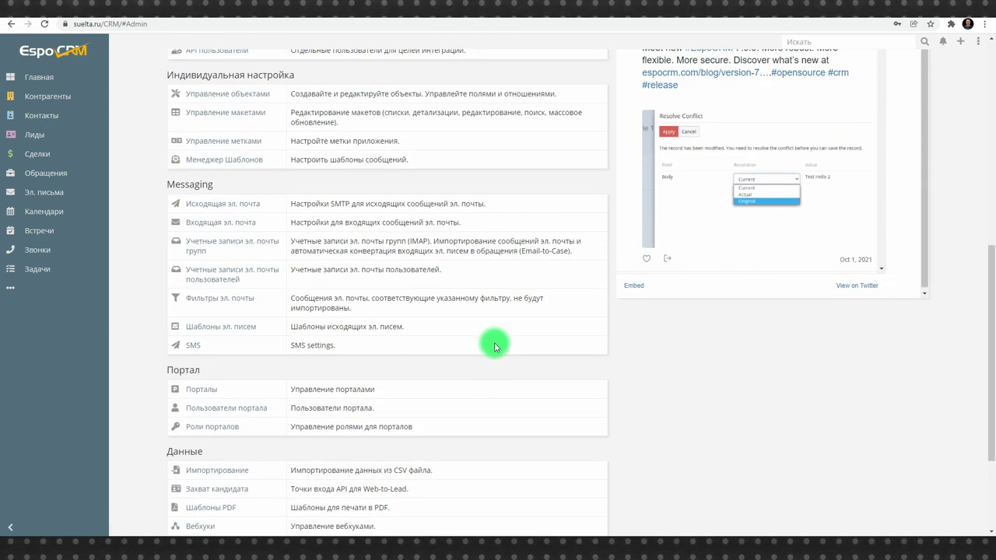
scroll(494, 344, up, 4)
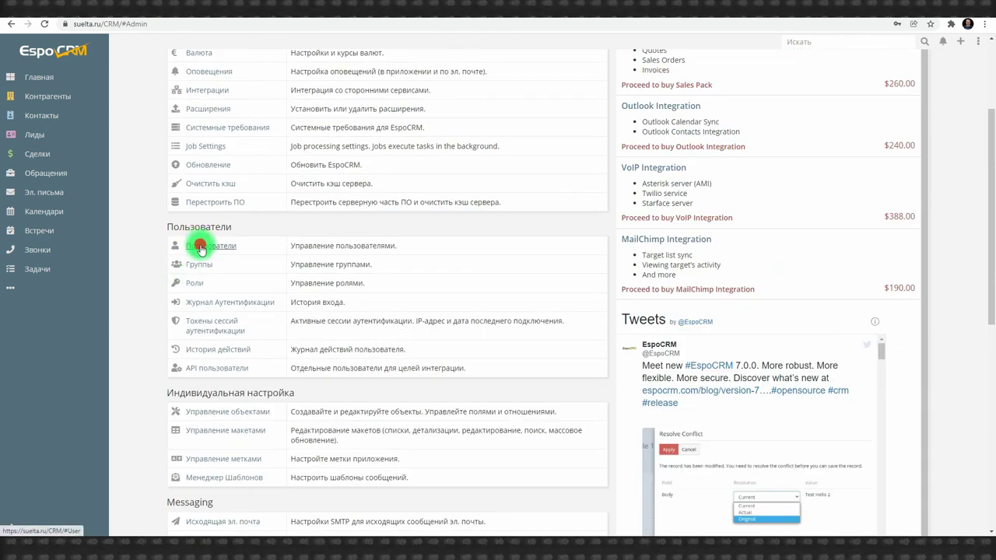
click(200, 246)
click(892, 72)
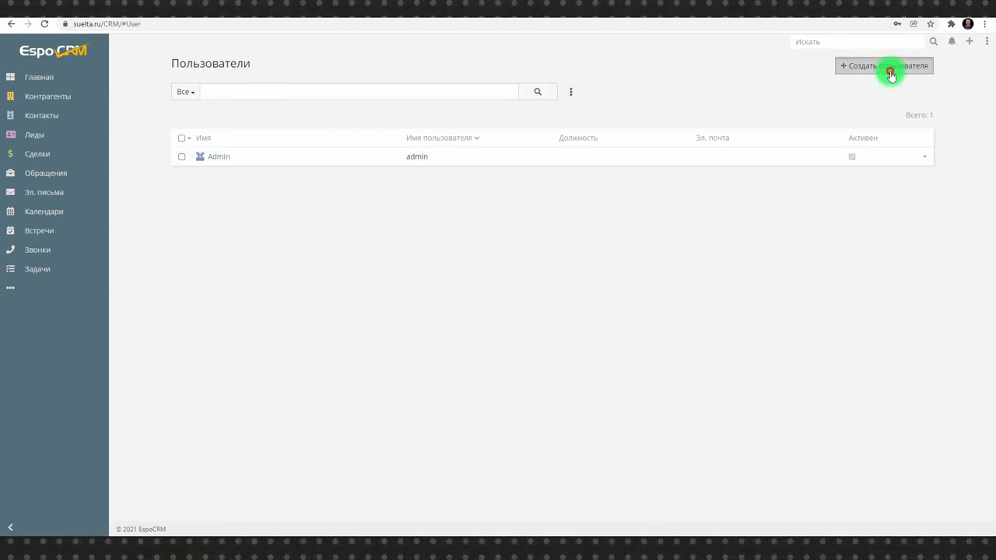
Enter the new user's e-mail as username, choose salutation Г-н., and fill in the name and title Главный
click(298, 133)
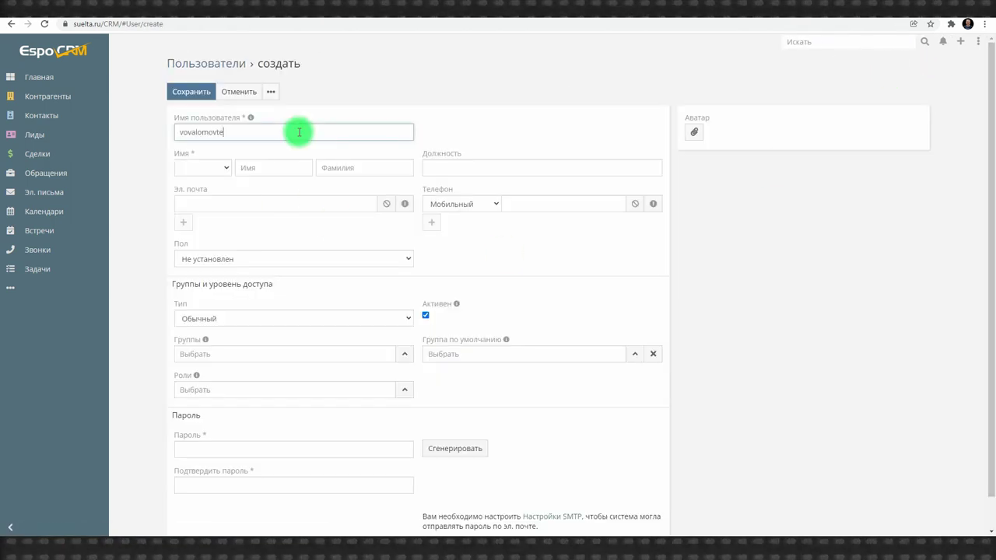
click(202, 167)
click(203, 191)
Enter and confirm the account password, then save the new user
click(240, 424)
key(ctrl+v)
click(234, 459)
text(1234)
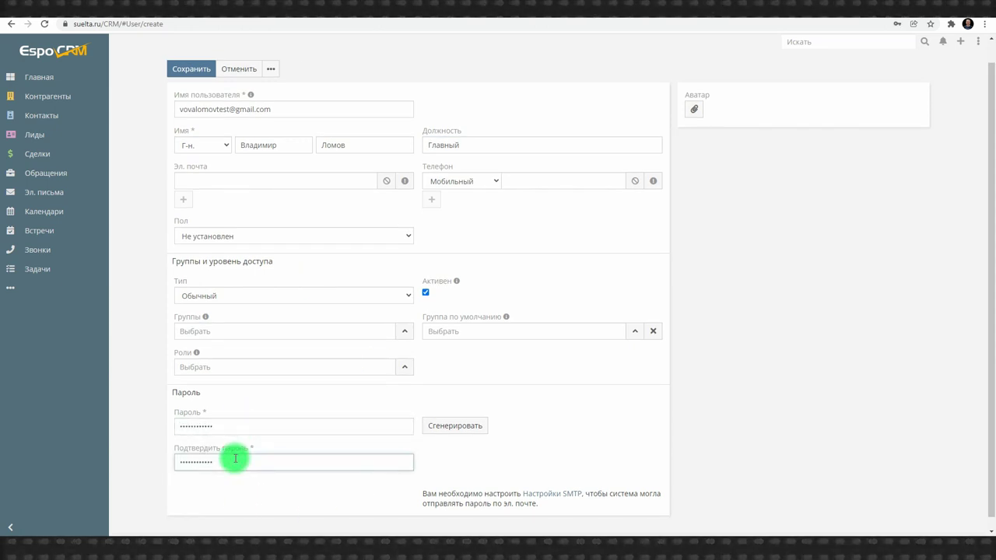
click(756, 427)
scroll(622, 342, up, 1)
click(191, 92)
Upload the Santa-hat image, crop it and set it as the user's avatar
double_click(734, 149)
click(699, 131)
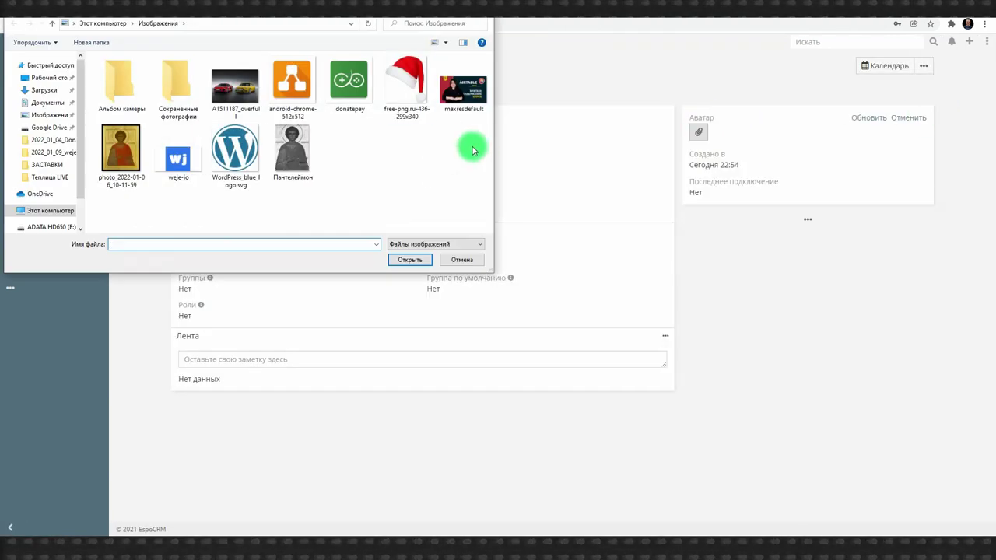
click(407, 81)
click(410, 259)
click(574, 43)
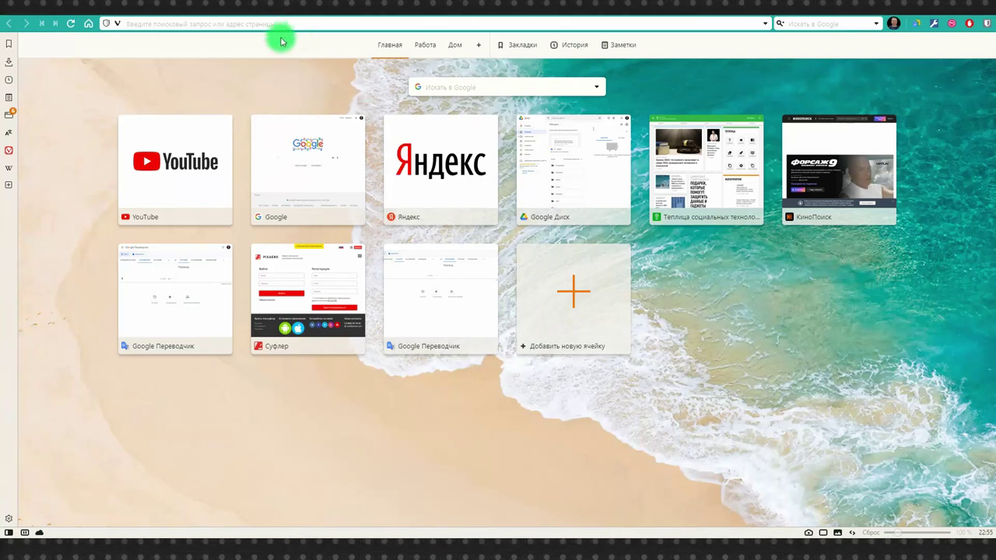
In a second browser, load the EspoCRM login page at suelta.ru/CRM
click(280, 24)
text(suelta.ru/crm)
key(Return)
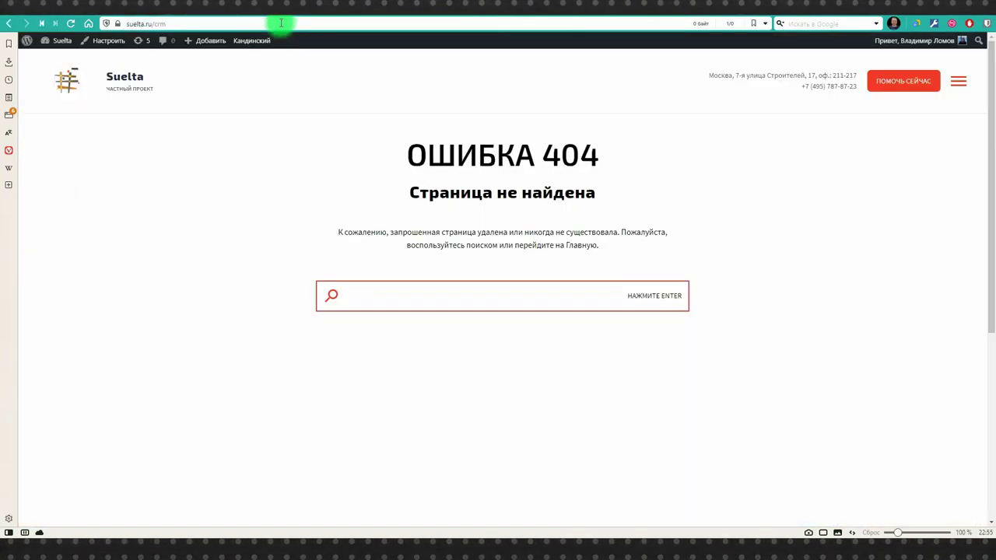
text(CRM)
key(Return)
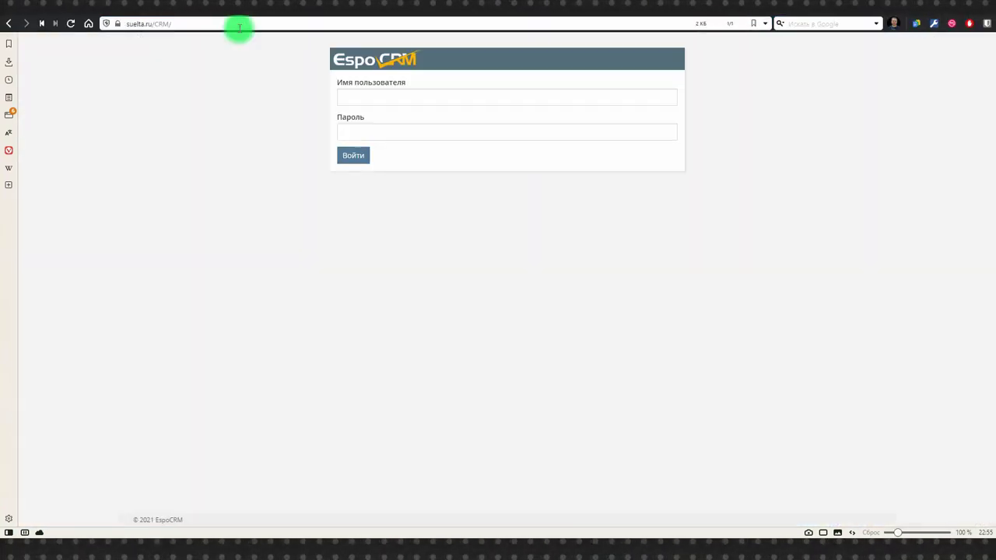
Sign in with the new user's credentials and check the ••• extra sections list
click(366, 96)
text(***)
click(356, 154)
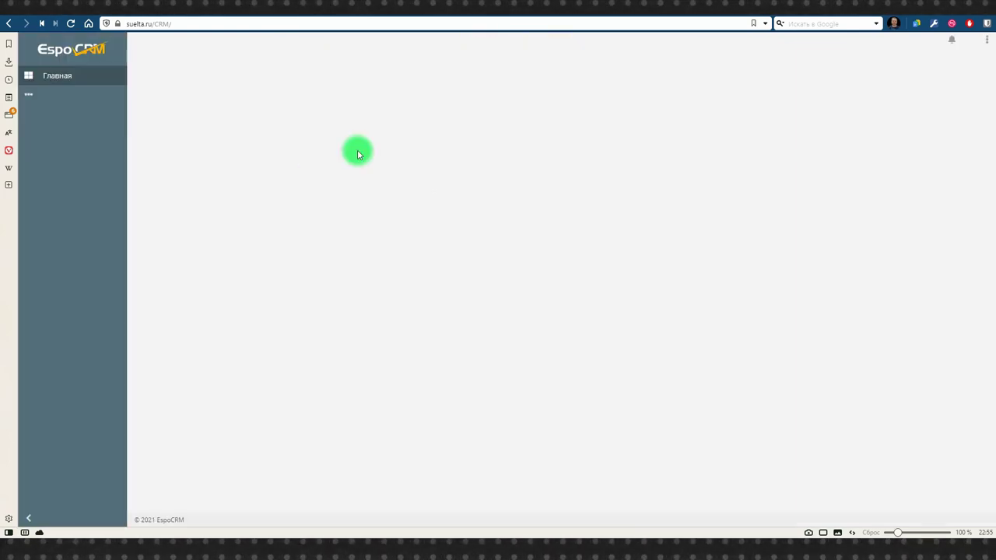
click(28, 96)
click(28, 97)
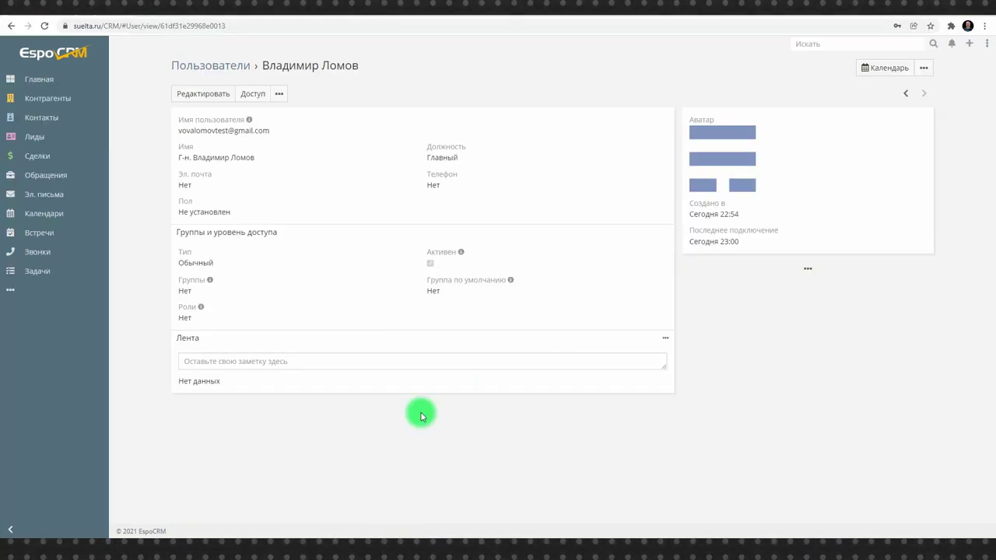
Open Доступ on the new user's page and scroll through the access table
click(248, 94)
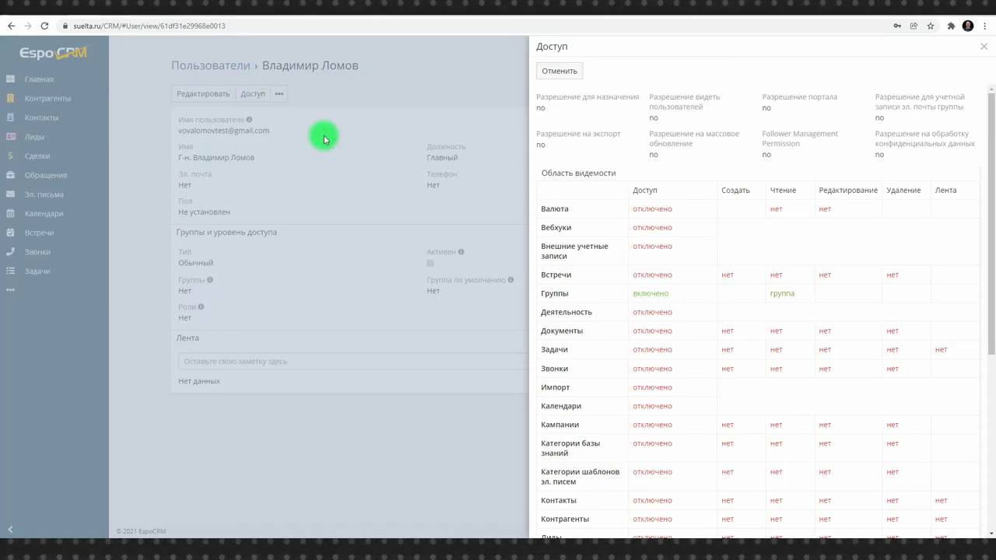
scroll(739, 341, down, 4)
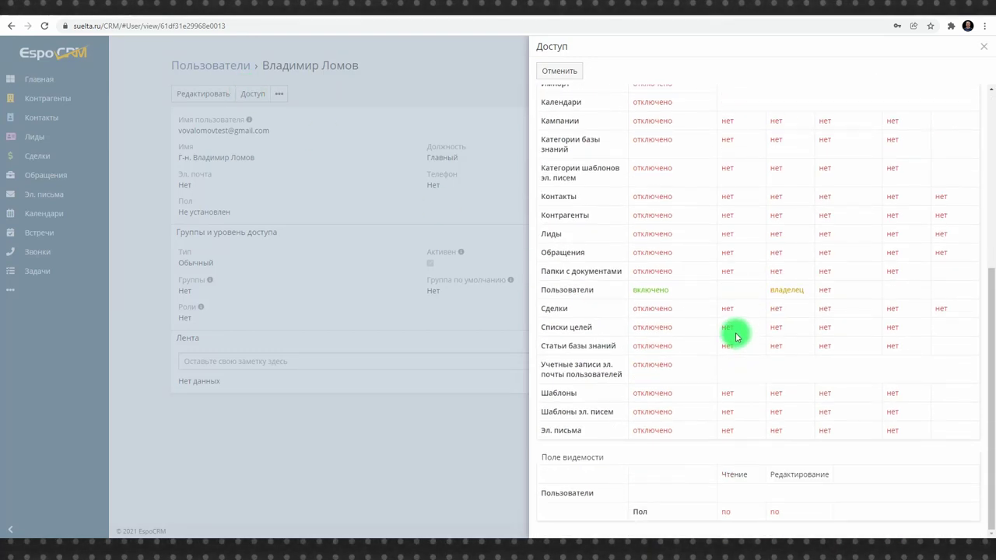
scroll(737, 336, up, 4)
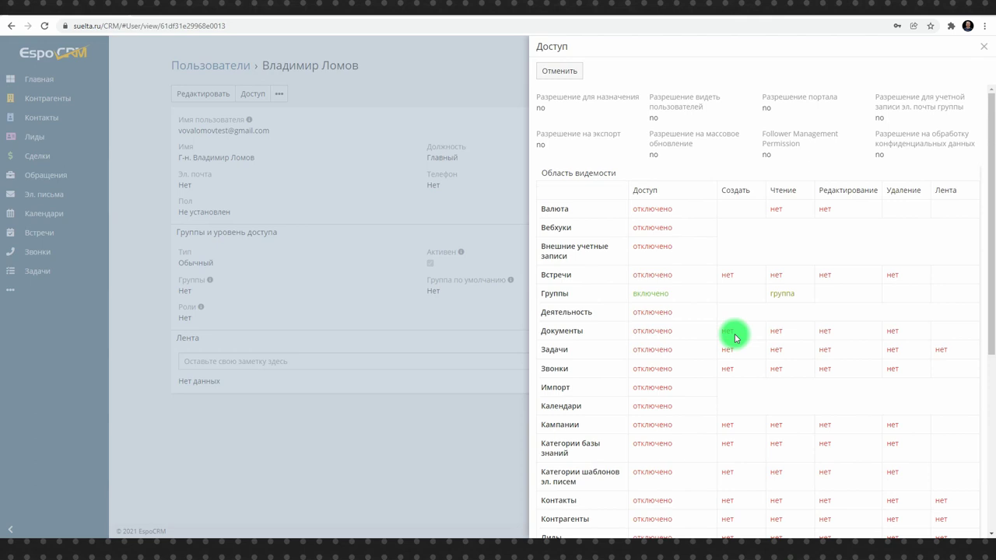